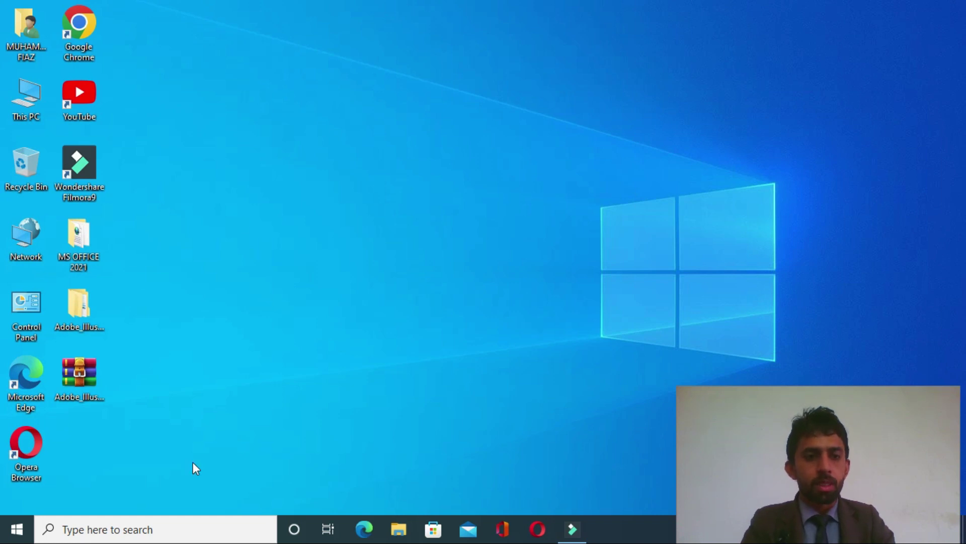
# - Search Windows for 'ms word' and launch Microsoft Word from the results
pyautogui.click(167, 527)
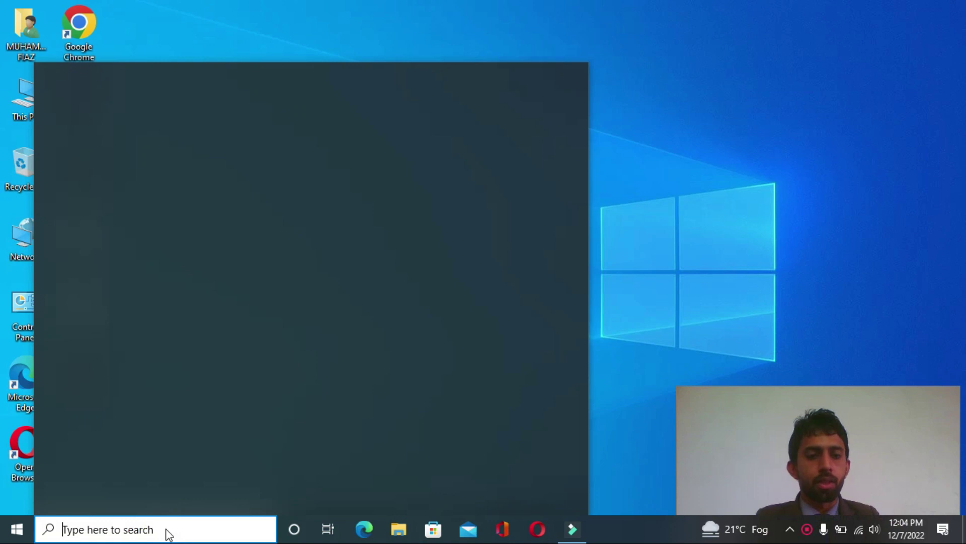
pyautogui.write('ms')
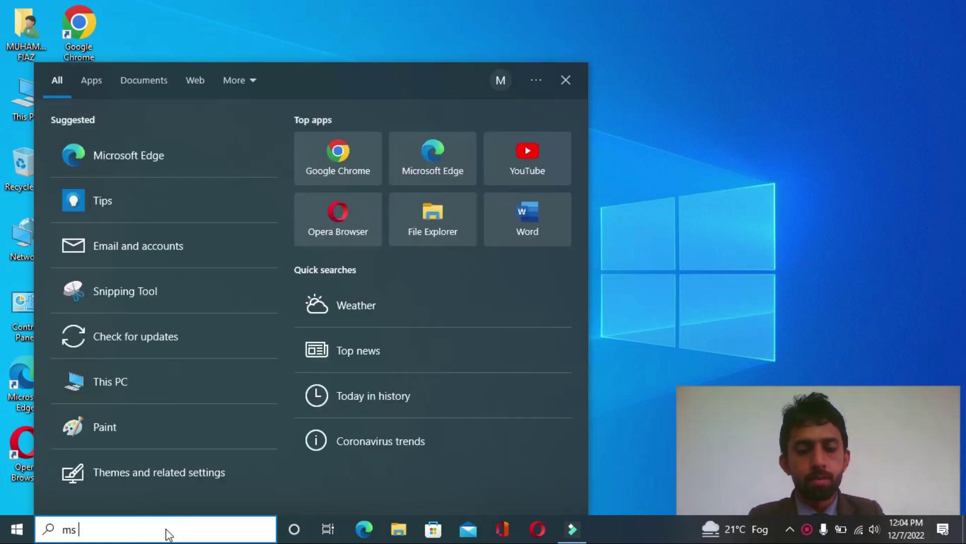
pyautogui.write(' word')
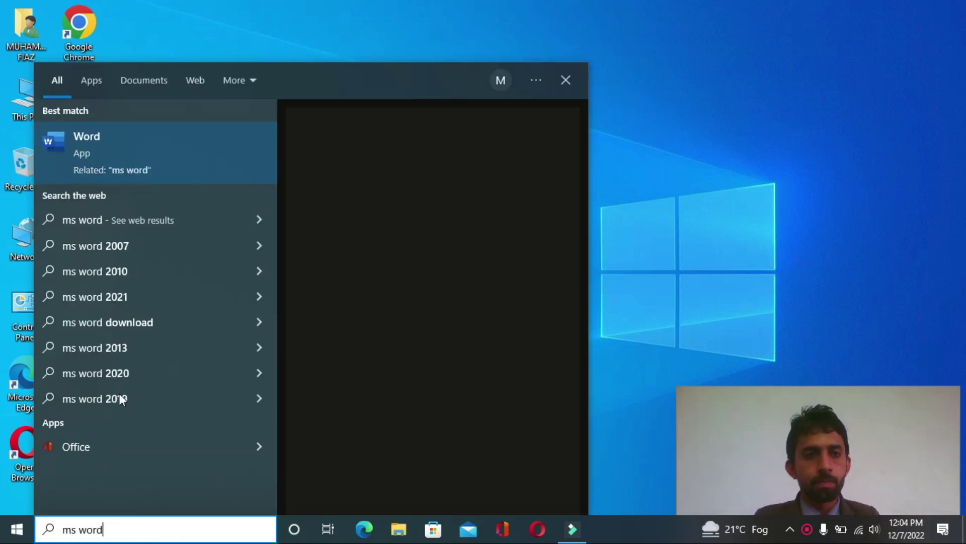
pyautogui.click(122, 168)
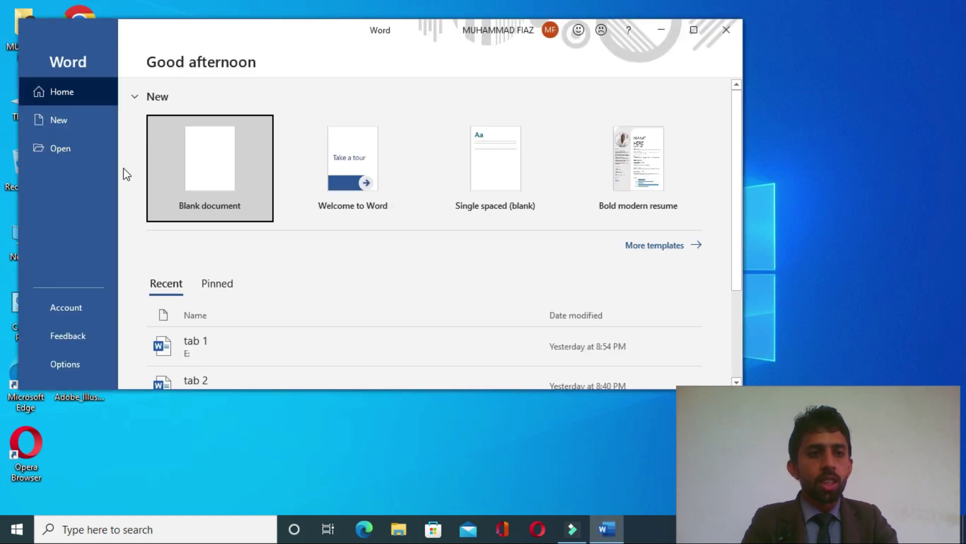
# - Create a new blank document and maximize the Word window
pyautogui.click(82, 132)
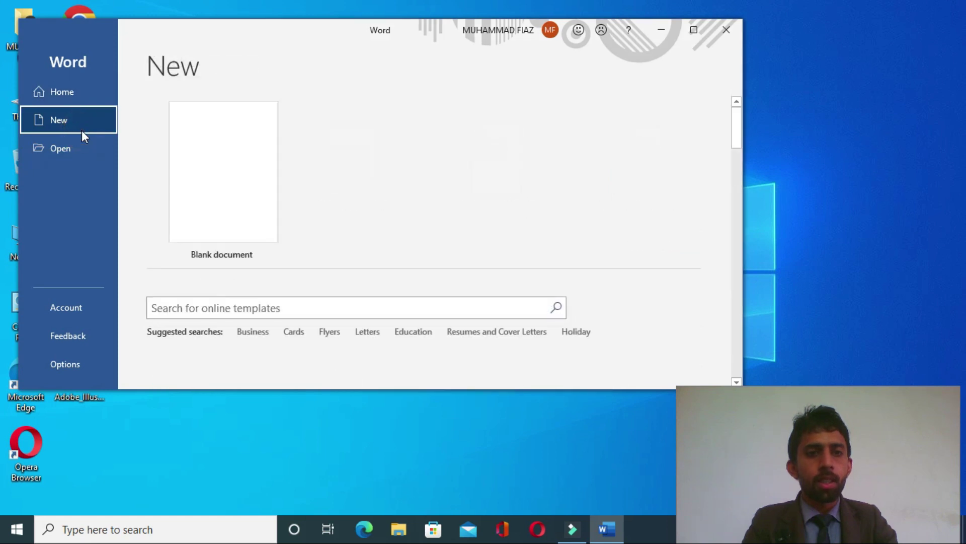
pyautogui.click(244, 196)
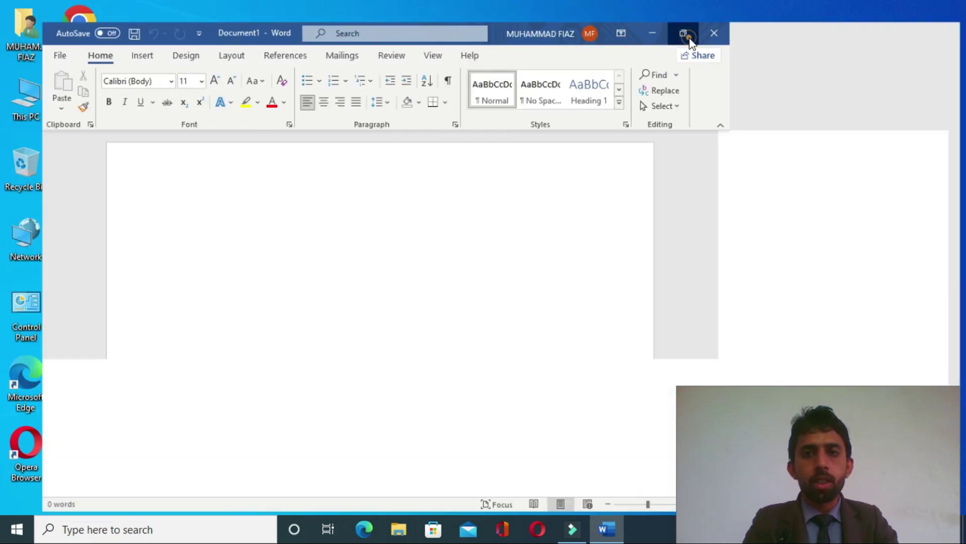
pyautogui.click(694, 30)
pyautogui.doubleClick(695, 9)
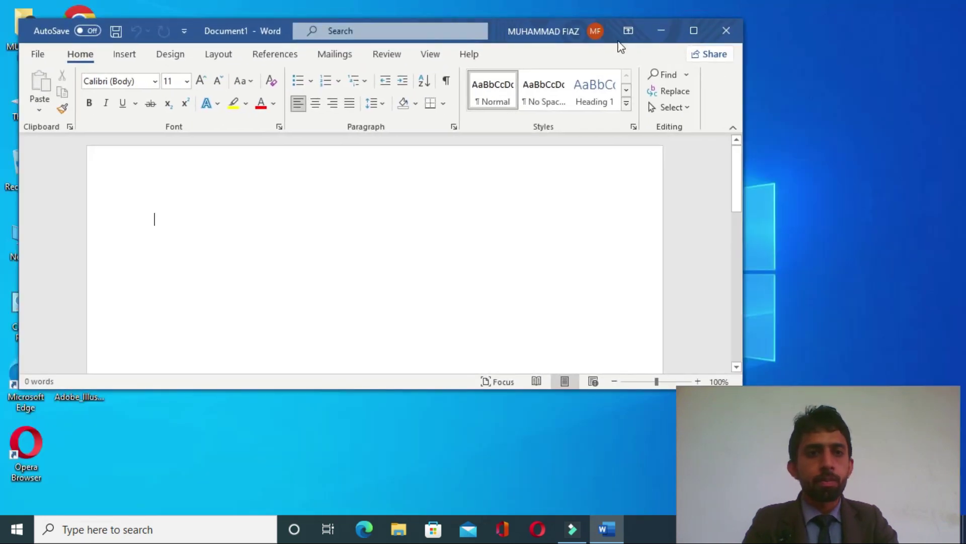
pyautogui.click(699, 25)
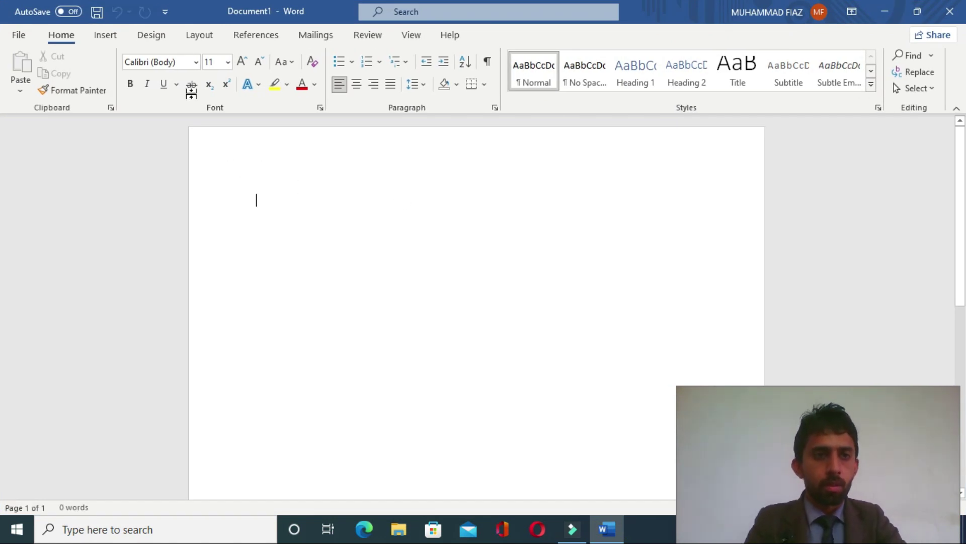
# - Insert an empty 7-column, 13-row table through the Insert Table dialog
pyautogui.click(111, 41)
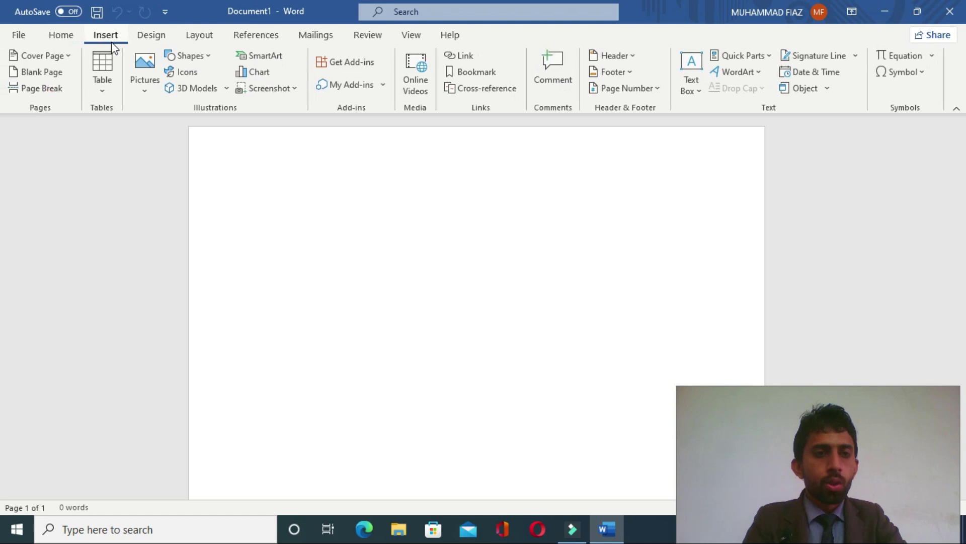
pyautogui.click(108, 87)
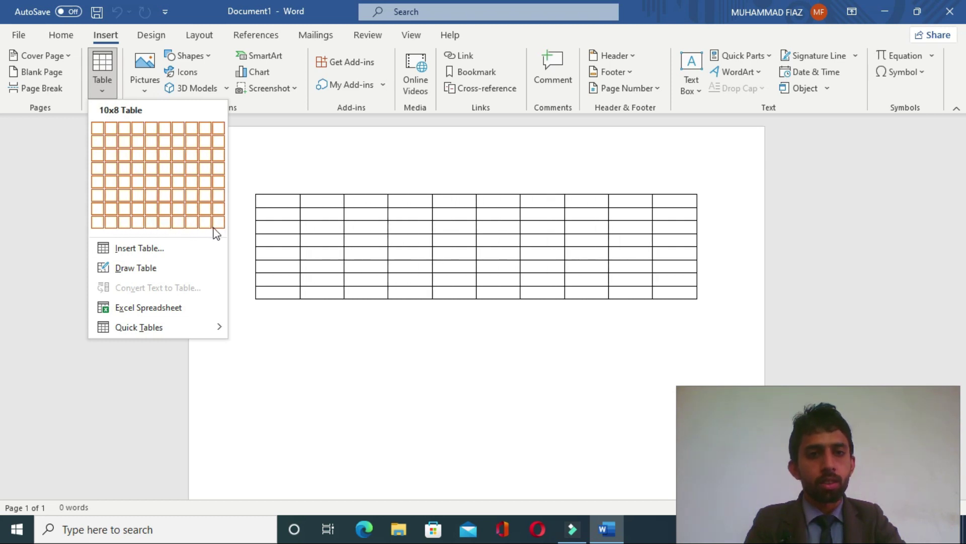
pyautogui.click(116, 247)
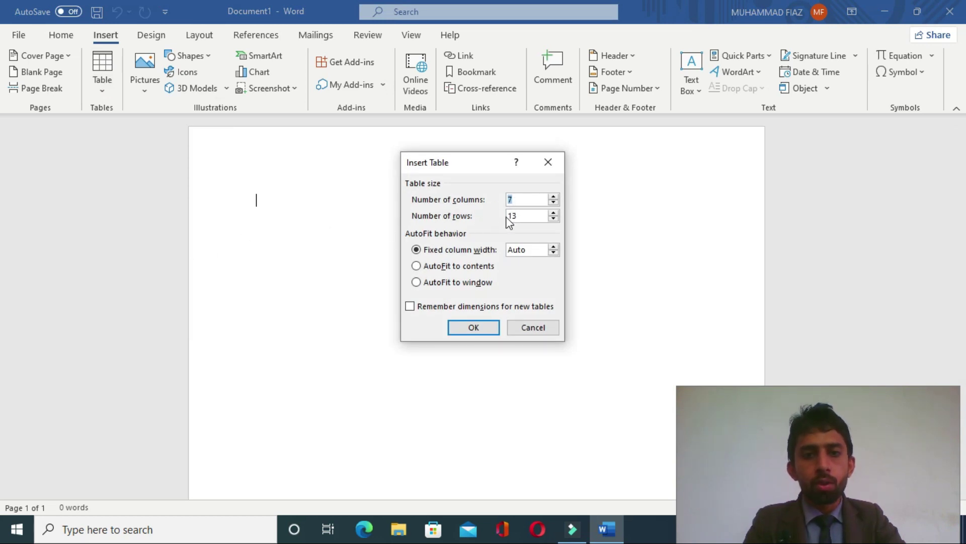
pyautogui.click(475, 329)
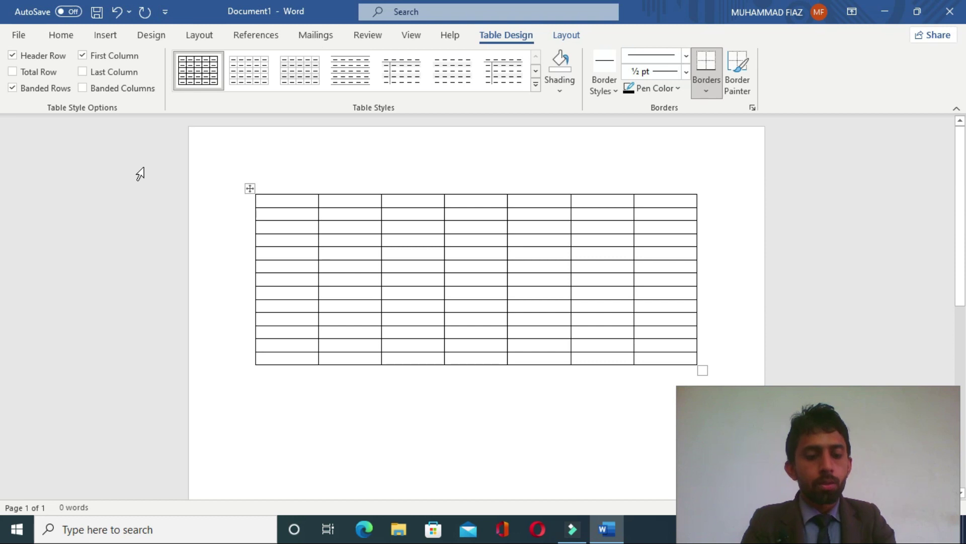
# - Undo the inserted table and draw three one-row tables with the Draw Table pencil
pyautogui.hotkey('ctrl', 'z')
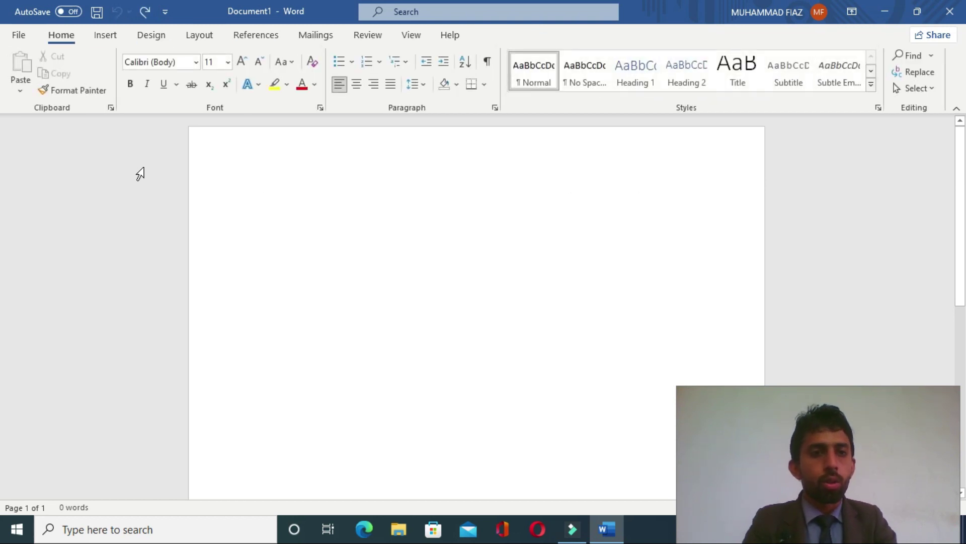
pyautogui.click(107, 40)
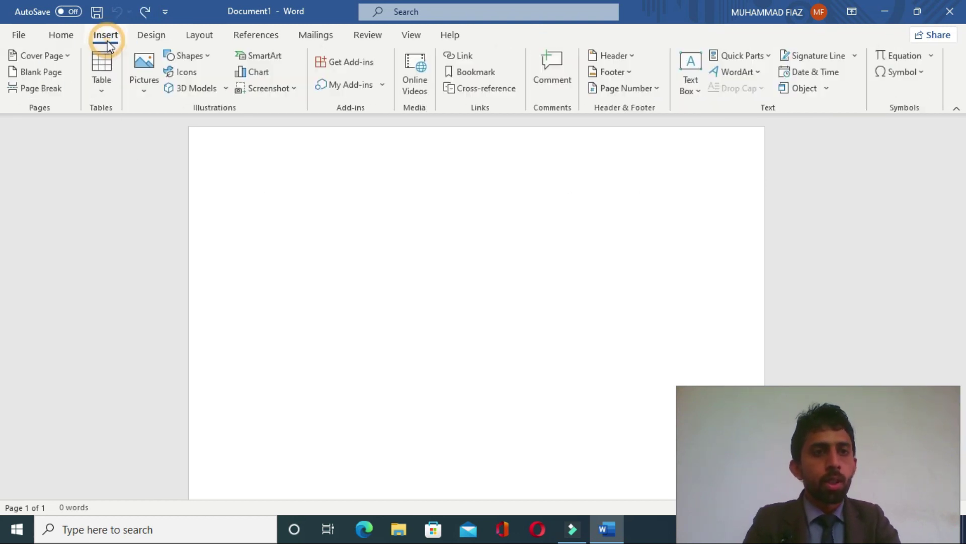
pyautogui.click(109, 92)
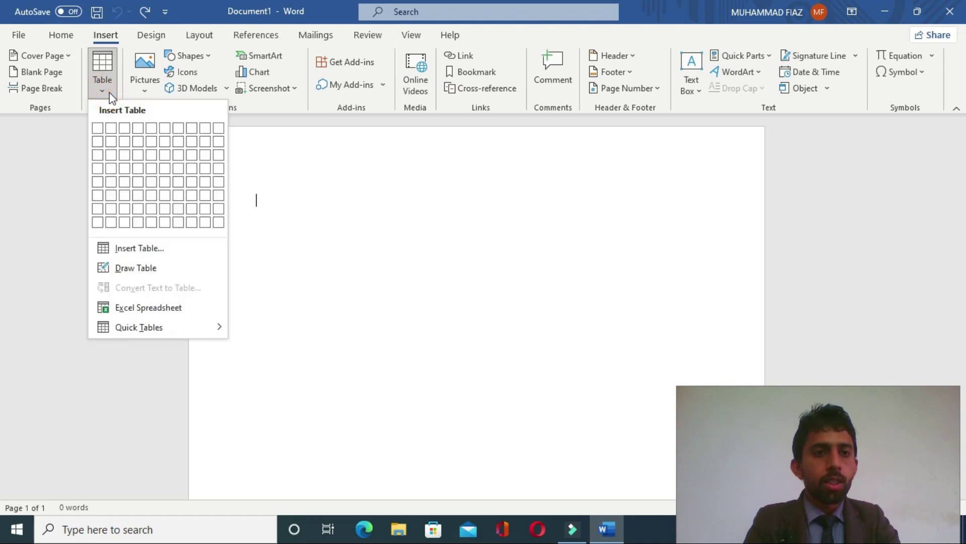
pyautogui.click(134, 269)
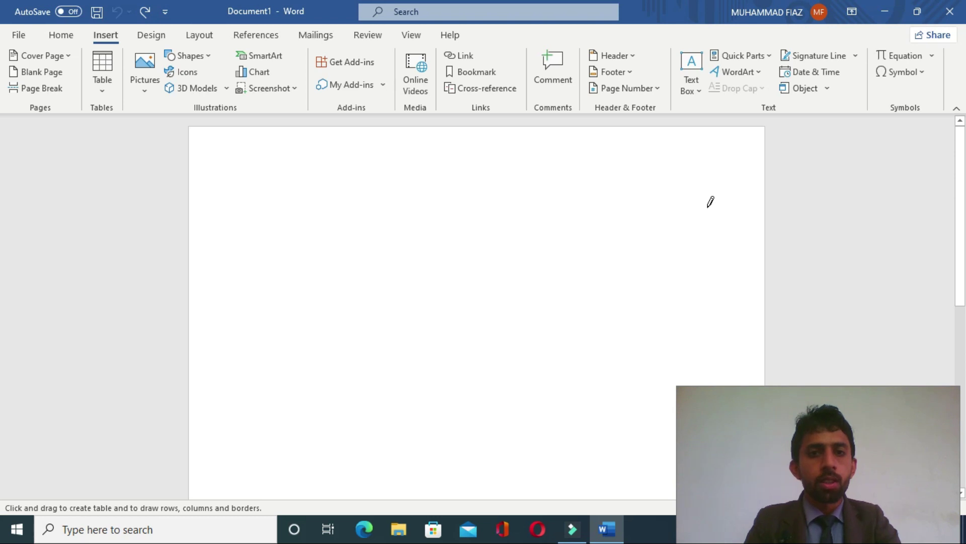
pyautogui.click(256, 200)
pyautogui.moveTo(257, 200); pyautogui.dragTo(732, 283)
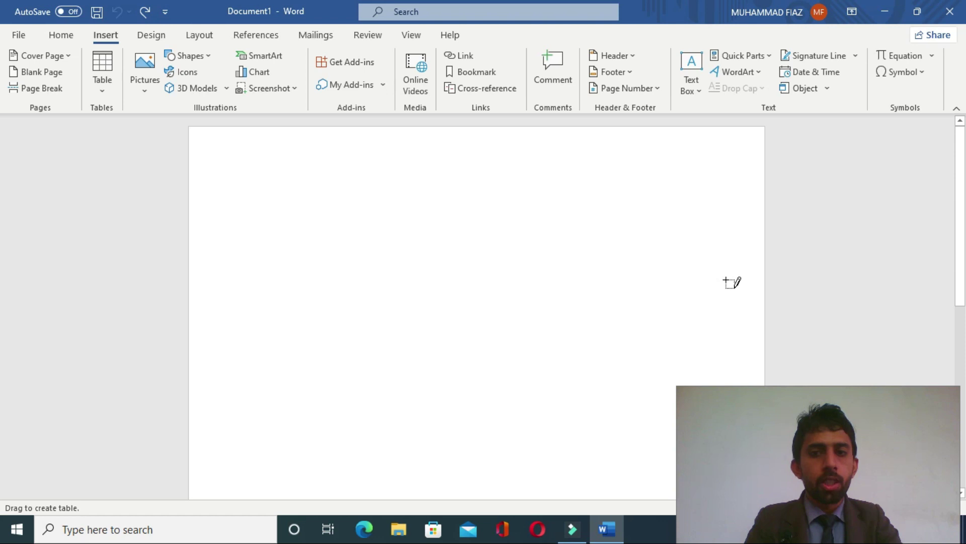
pyautogui.moveTo(732, 283); pyautogui.dragTo(753, 239)
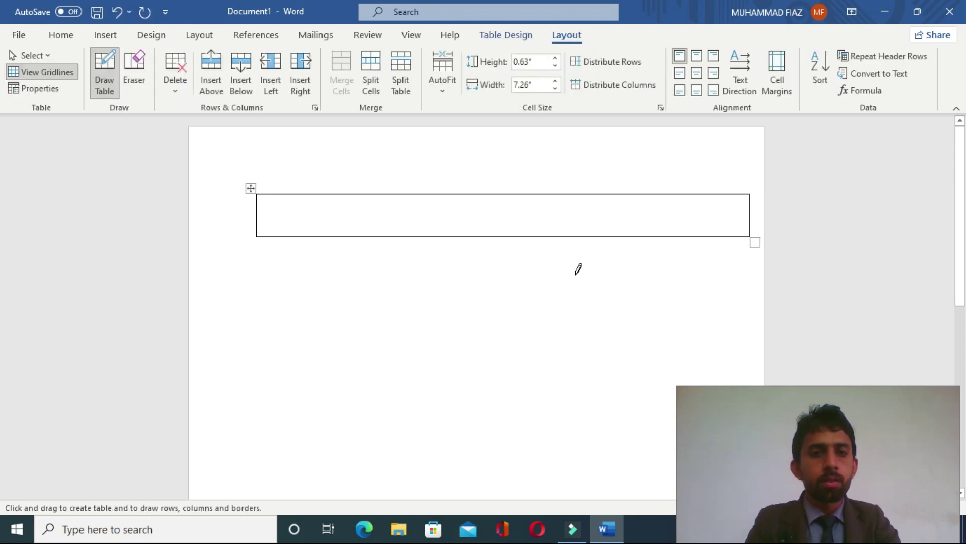
pyautogui.moveTo(253, 266); pyautogui.dragTo(723, 273)
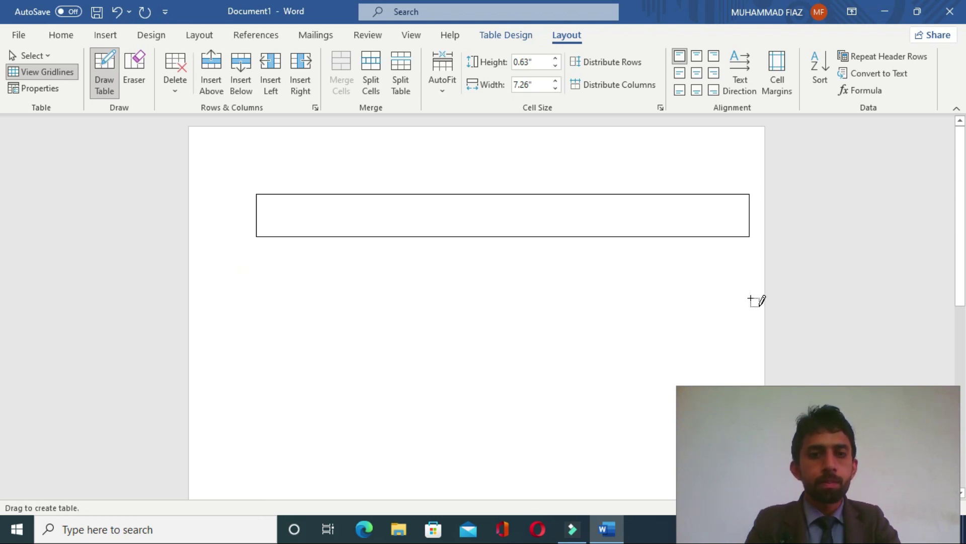
pyautogui.moveTo(723, 272); pyautogui.dragTo(753, 297)
pyautogui.moveTo(243, 319); pyautogui.dragTo(468, 359)
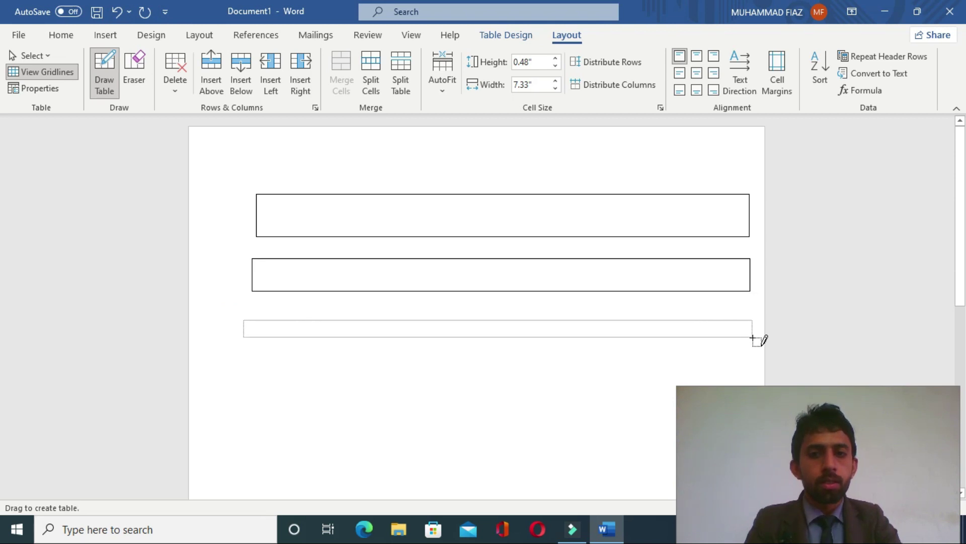
pyautogui.moveTo(468, 358); pyautogui.dragTo(755, 333)
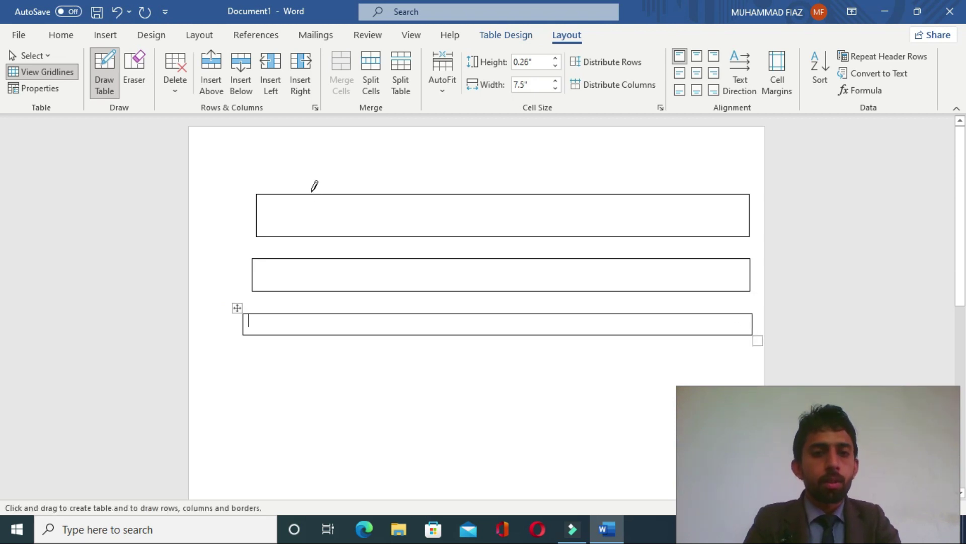
# - Draw column lines splitting the tables into three, two and three cells
pyautogui.moveTo(340, 195); pyautogui.dragTo(343, 232)
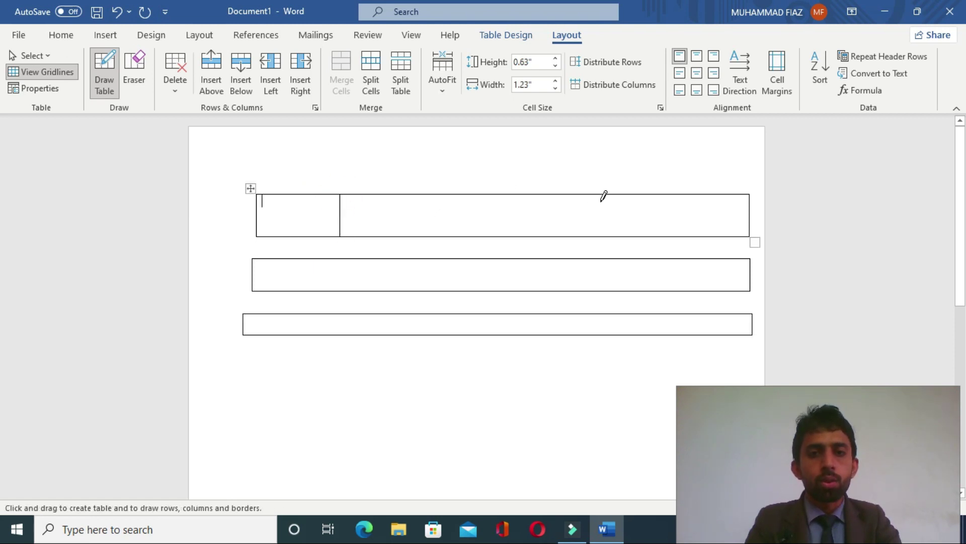
pyautogui.moveTo(602, 194); pyautogui.dragTo(607, 235)
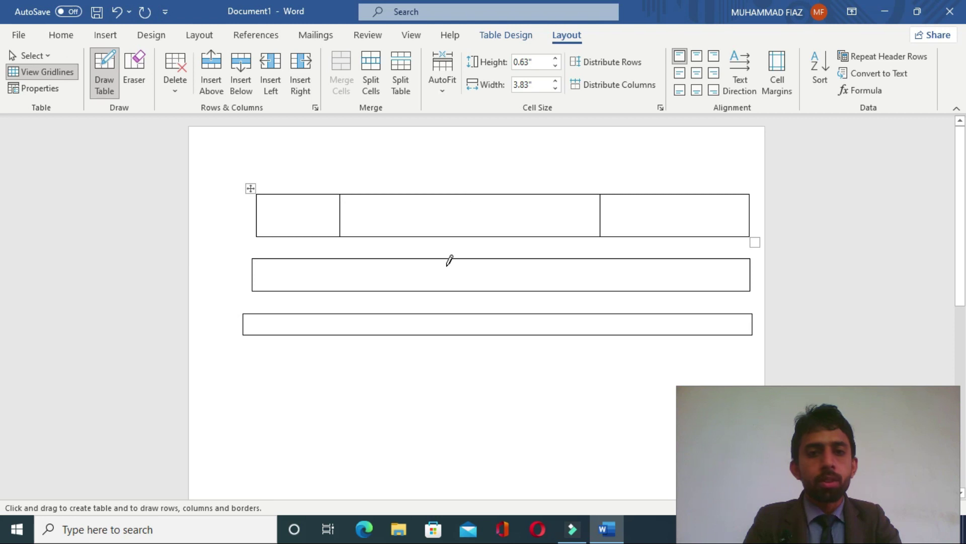
pyautogui.moveTo(449, 258); pyautogui.dragTo(449, 290)
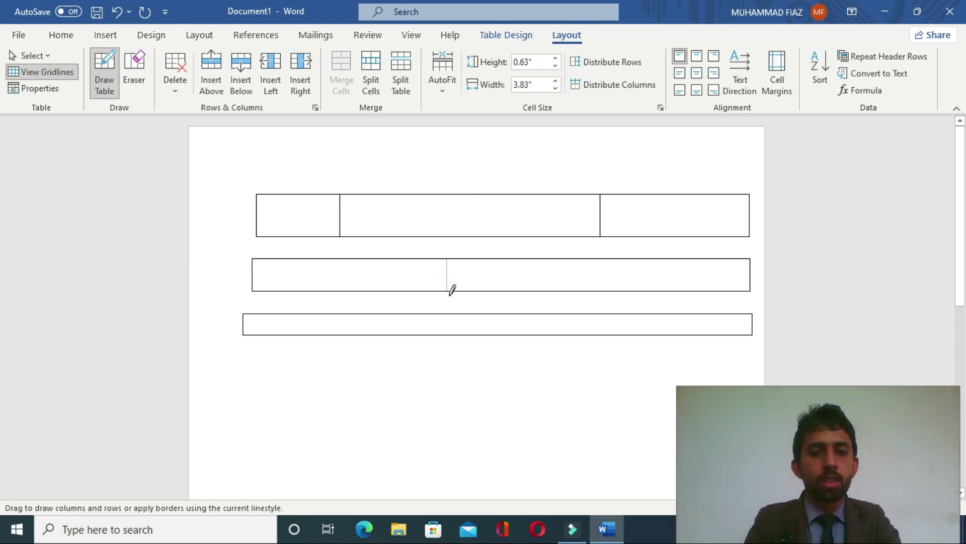
pyautogui.moveTo(616, 314); pyautogui.dragTo(616, 334)
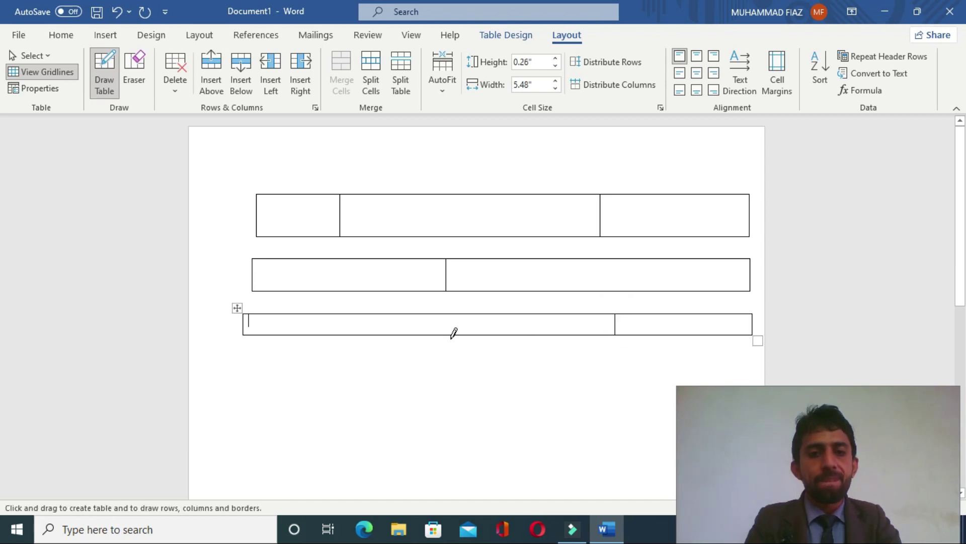
pyautogui.moveTo(390, 315); pyautogui.dragTo(392, 336)
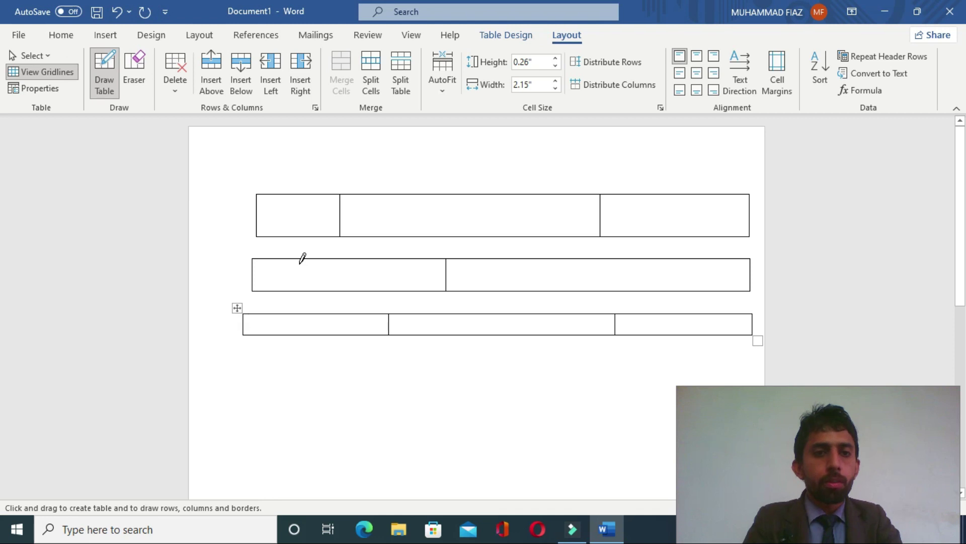
# - Turn off Draw Table and undo the hand-drawn tables and their column lines
pyautogui.click(107, 75)
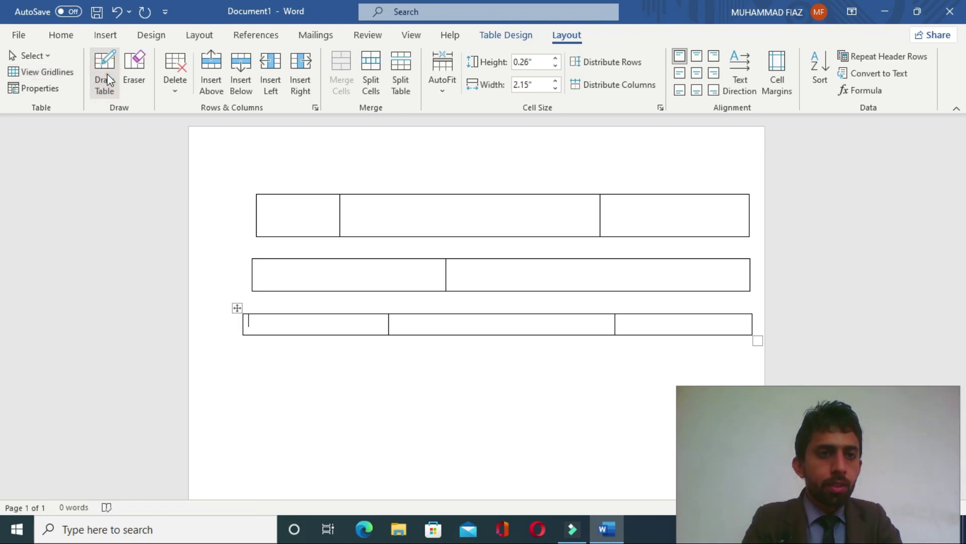
pyautogui.hotkey('ctrl', 'z')
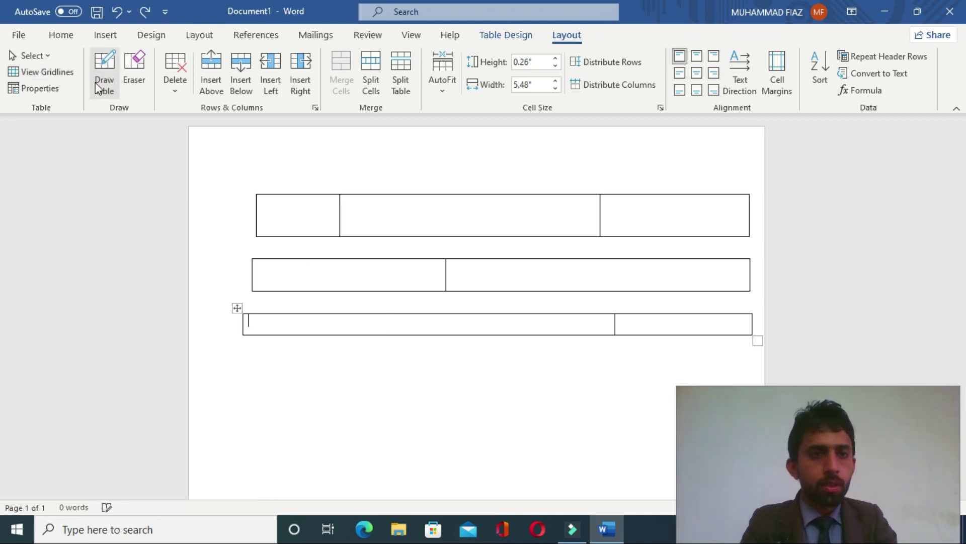
pyautogui.hotkey('ctrl', 'z')
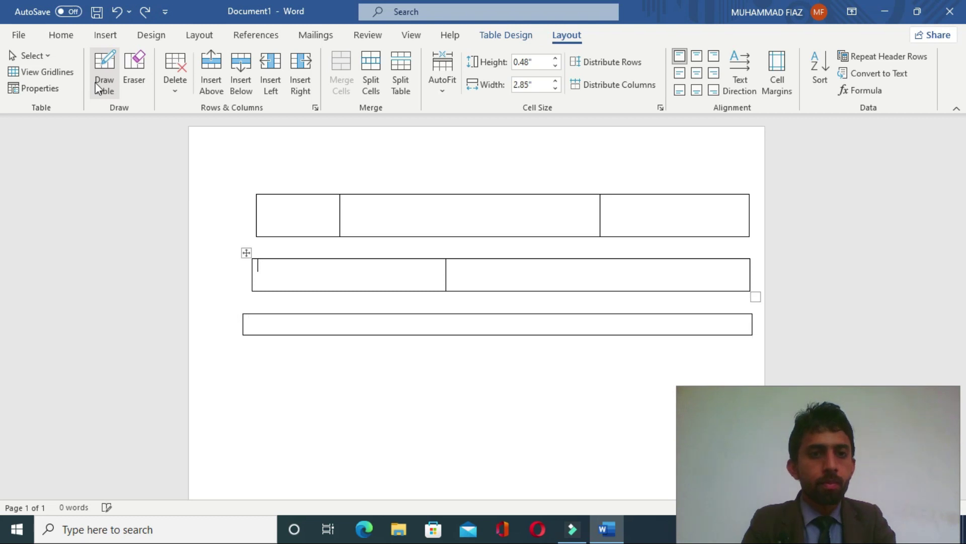
pyautogui.hotkey('ctrl', 'z')
pyautogui.hotkey('ctrl', 'z')
pyautogui.hotkey('ctrl', 'z')
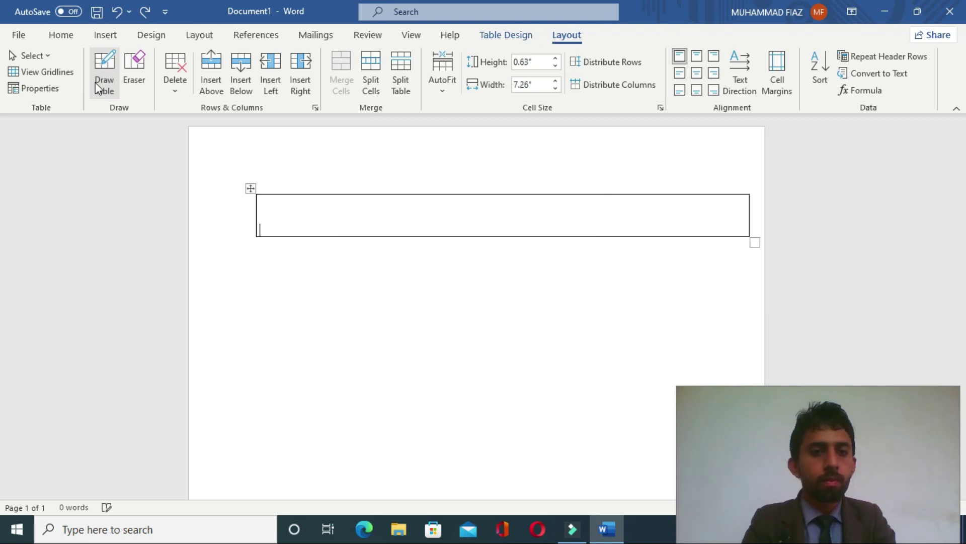
pyautogui.hotkey('ctrl', 'z')
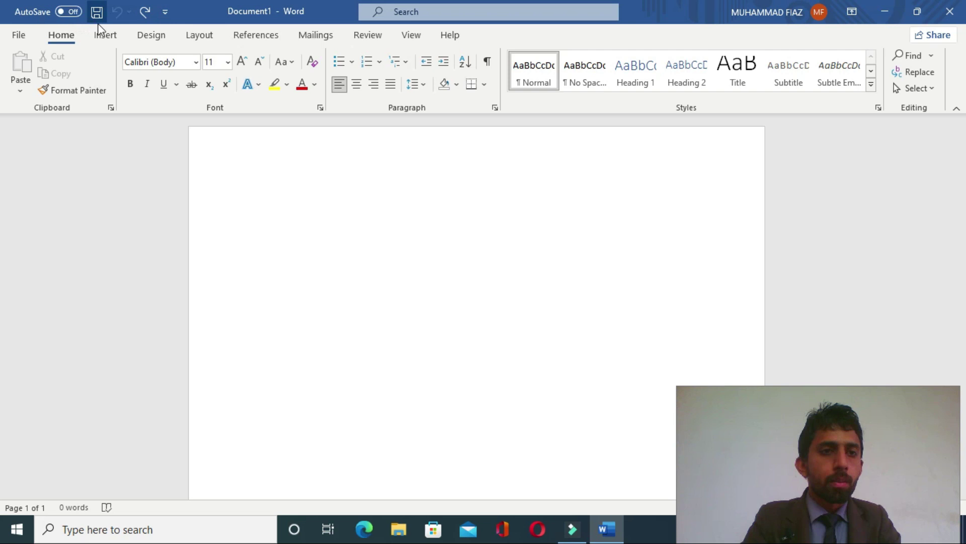
# - Insert a 7-column, 13-row table and type 'sjdhsfsfdsfsd' in its first cell
pyautogui.click(104, 34)
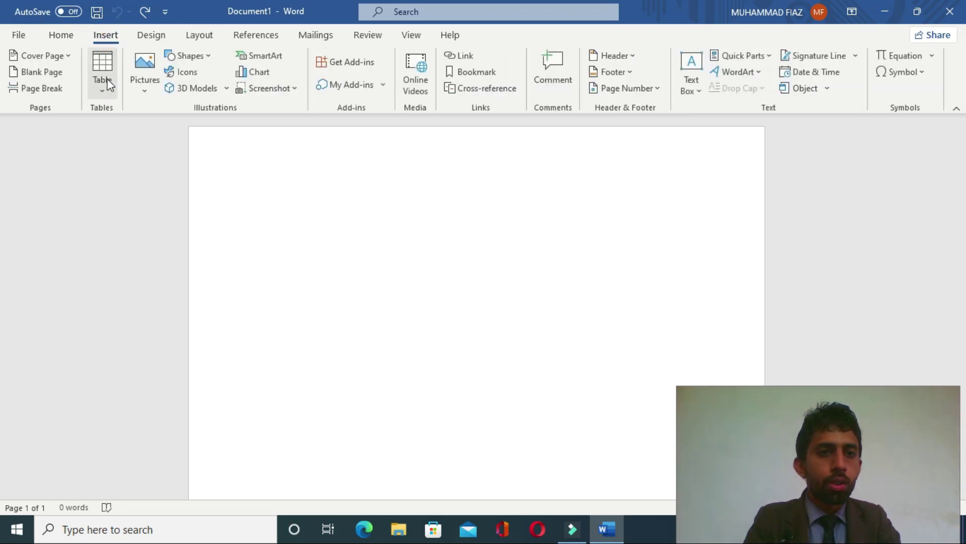
pyautogui.click(107, 81)
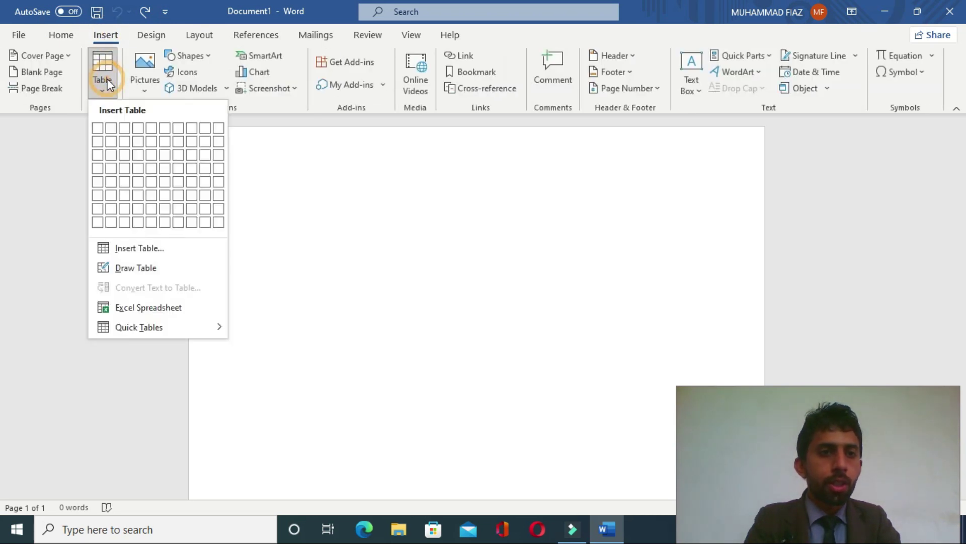
pyautogui.click(132, 249)
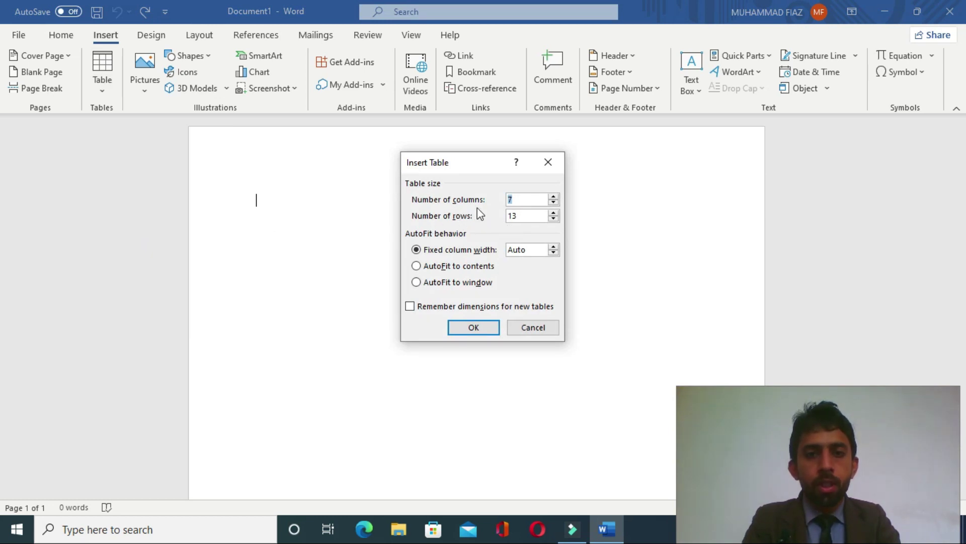
pyautogui.click(475, 328)
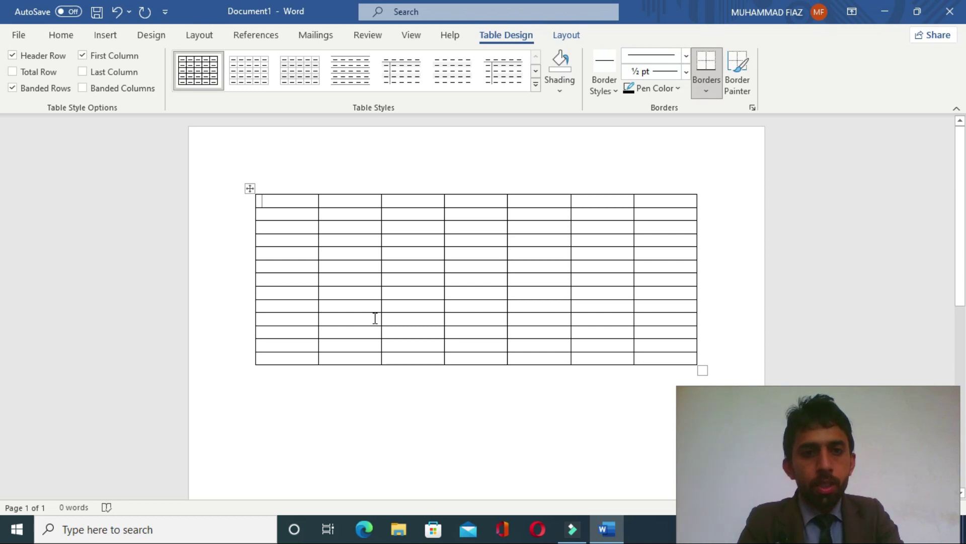
pyautogui.write('sjdhsfsfdsfsd')
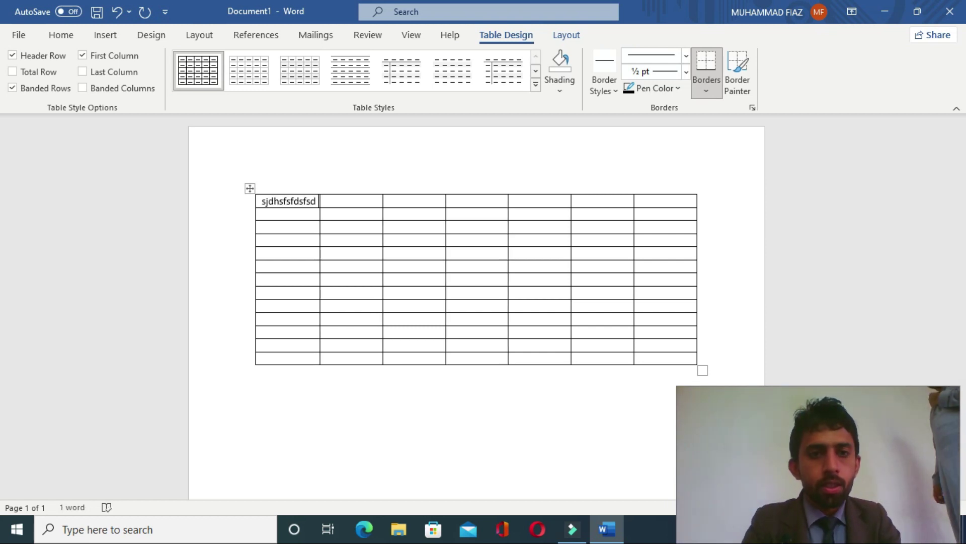
# - Type 'idjjdfidf' and 'ofifu' in row 1's second and third cells, then adjust the first column's border
pyautogui.click(332, 202)
pyautogui.write('idjjdfidf')
pyautogui.click(398, 200)
pyautogui.write('ofifu')
pyautogui.moveTo(320, 230)
pyautogui.mouseDown()
pyautogui.moveTo(396, 248)
pyautogui.moveTo(285, 267)
pyautogui.moveTo(319, 272)
pyautogui.mouseUp()
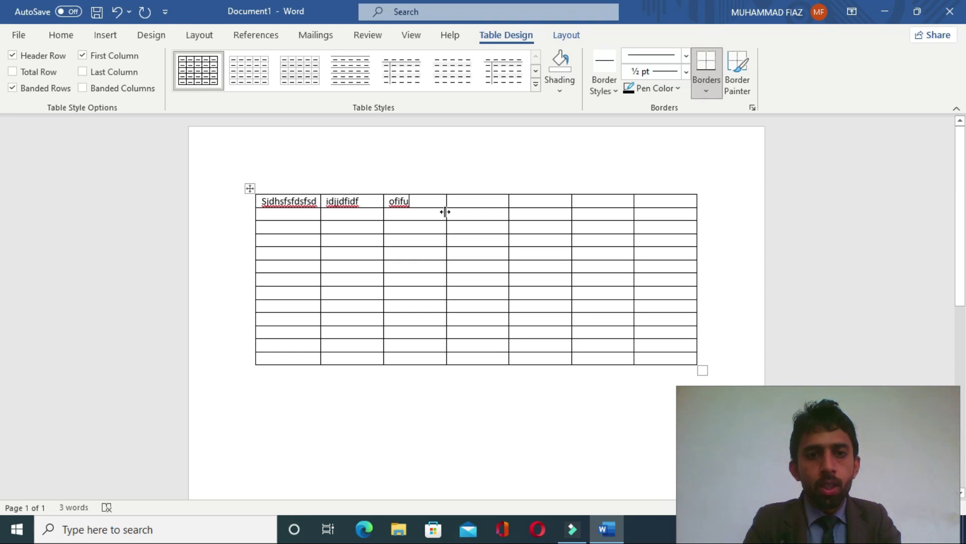
# - Open the page header and type the line 'Table no 1.. New table on ms word'
pyautogui.click(287, 176)
pyautogui.doubleClick(287, 177)
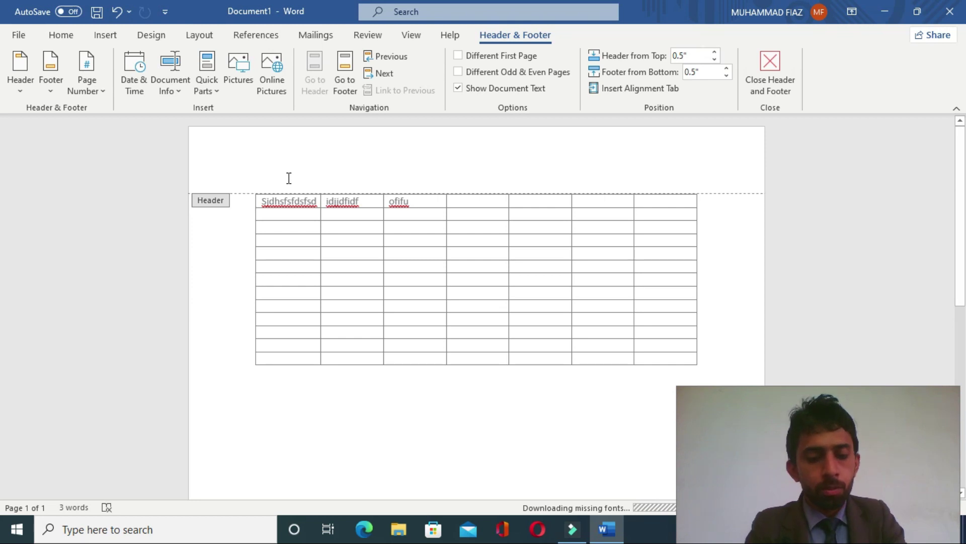
pyautogui.write('N')
pyautogui.press('BackSpace')
pyautogui.write('Table no')
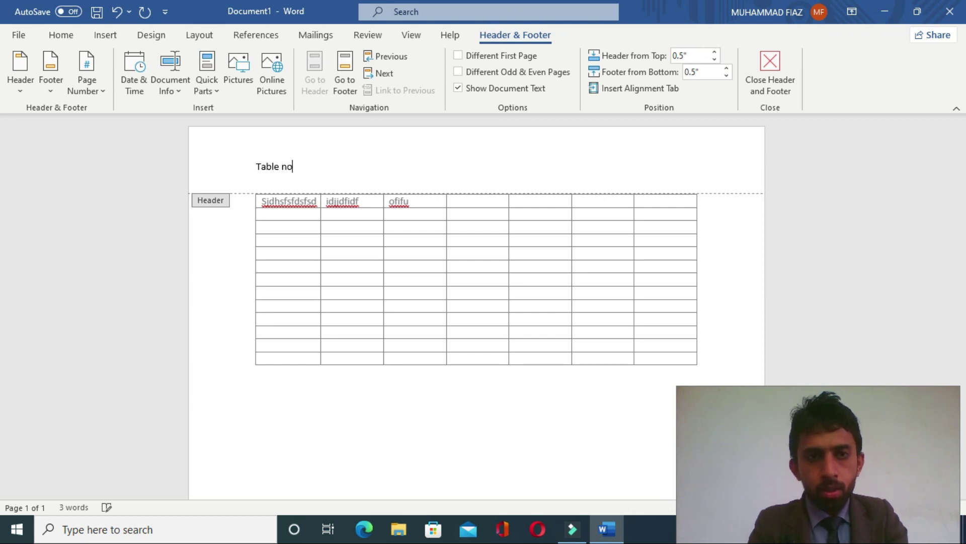
pyautogui.write(' 1..')
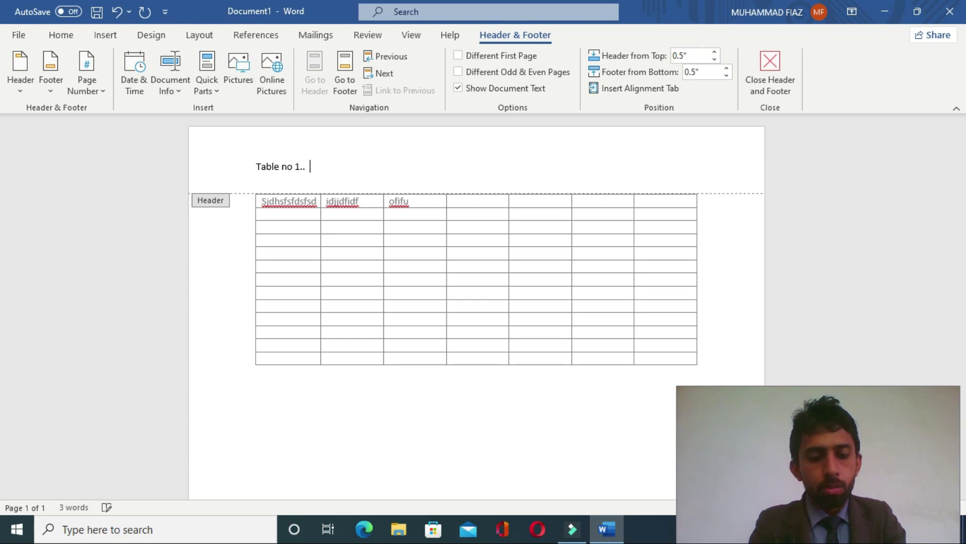
pyautogui.write('New')
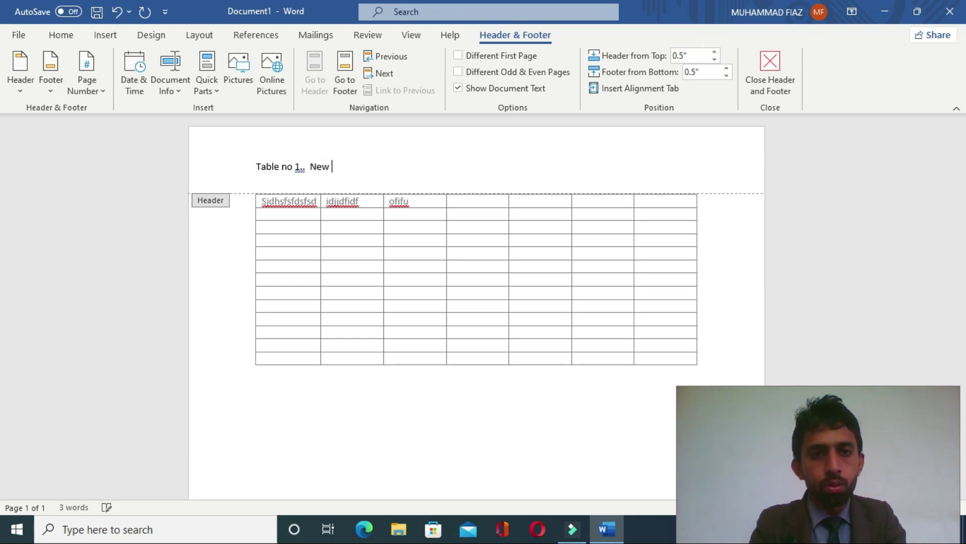
pyautogui.write(' table ')
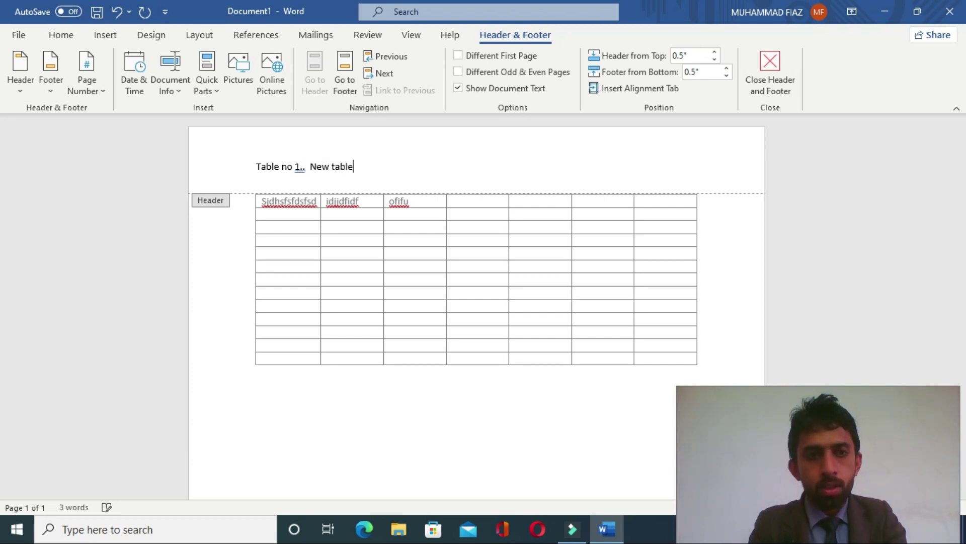
pyautogui.write('on ms')
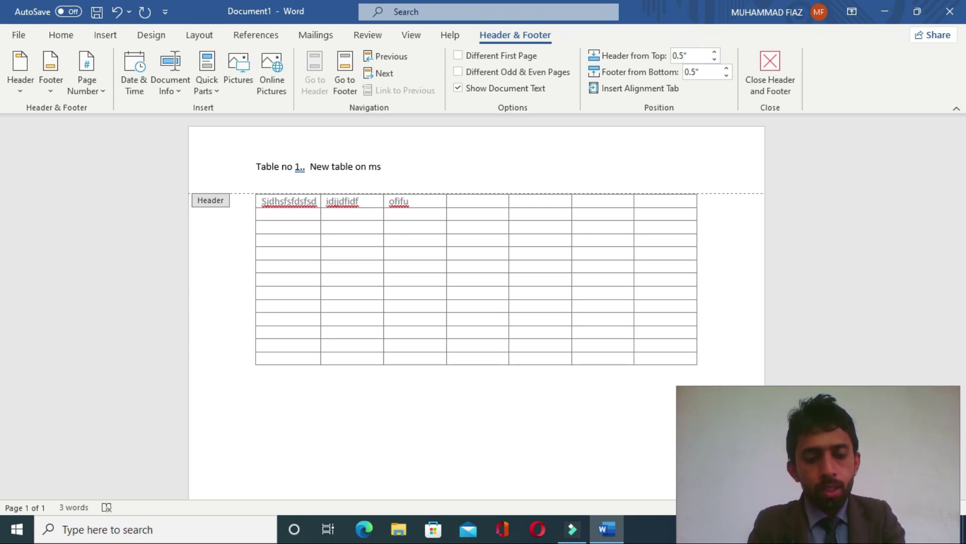
pyautogui.write(' word')
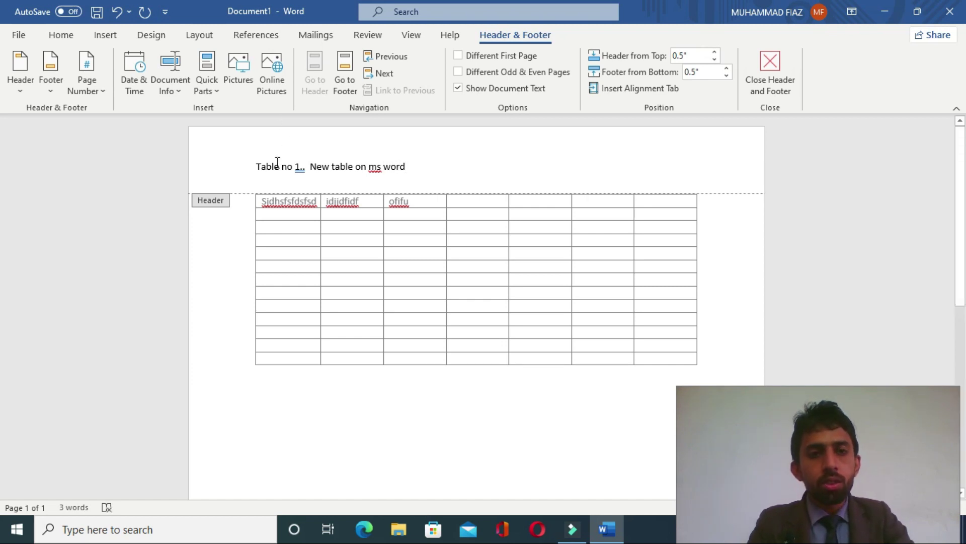
# - Make 'Table no 1..' in the header bold with a yellow highlight
pyautogui.moveTo(256, 168); pyautogui.dragTo(306, 171)
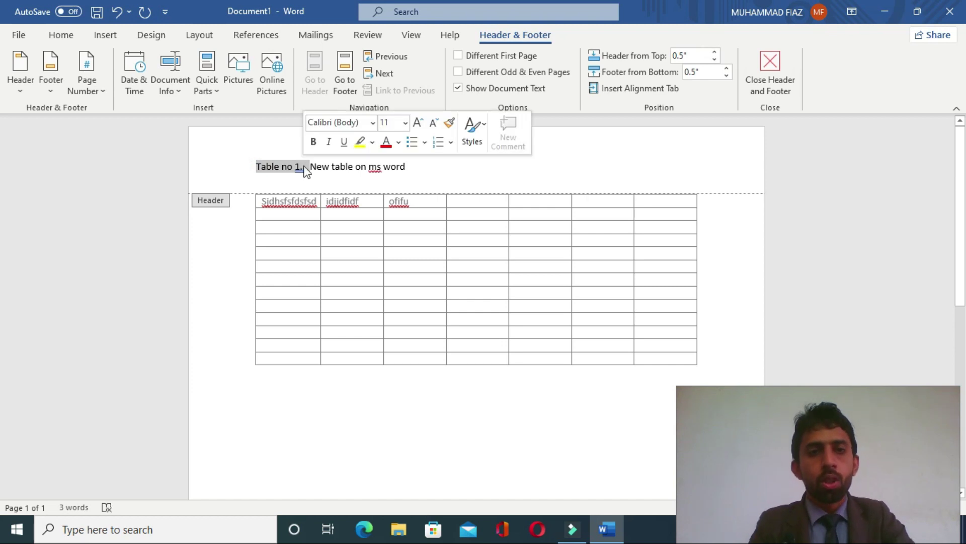
pyautogui.click(312, 141)
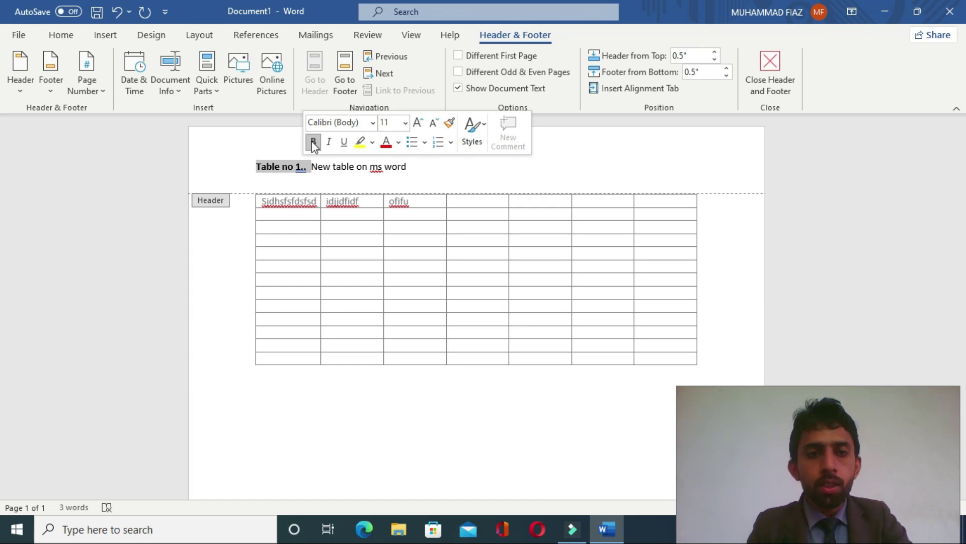
pyautogui.click(358, 143)
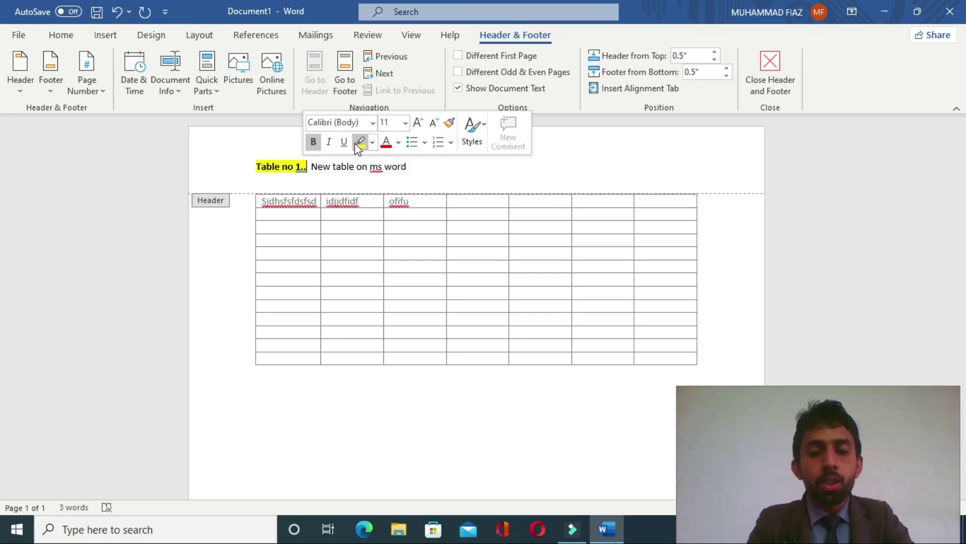
# - Color the 'Table no 1..' text dark red
pyautogui.click(386, 143)
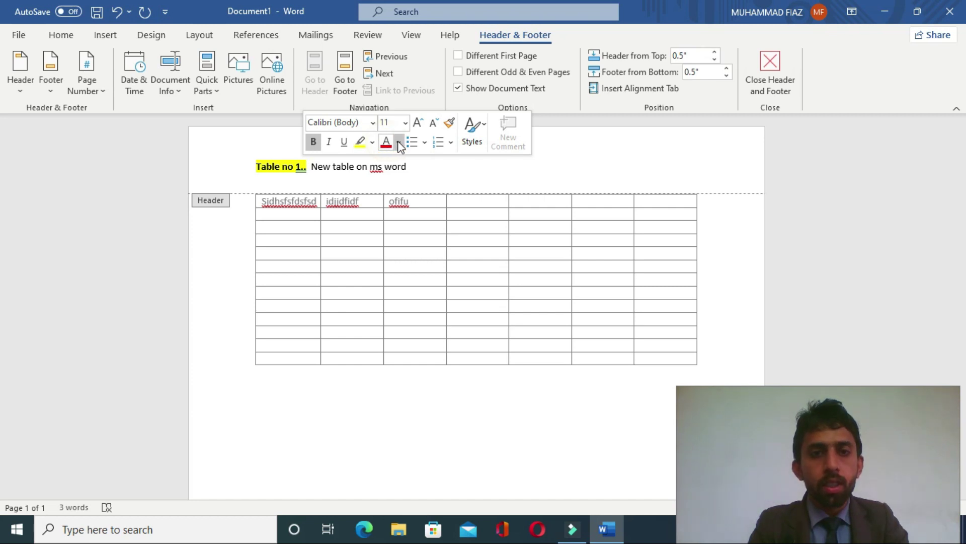
pyautogui.click(398, 142)
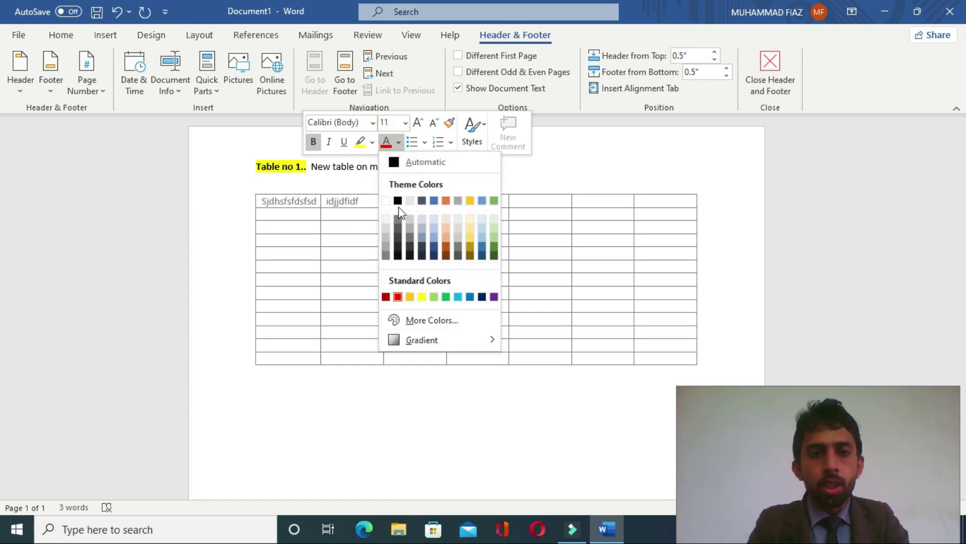
pyautogui.click(386, 297)
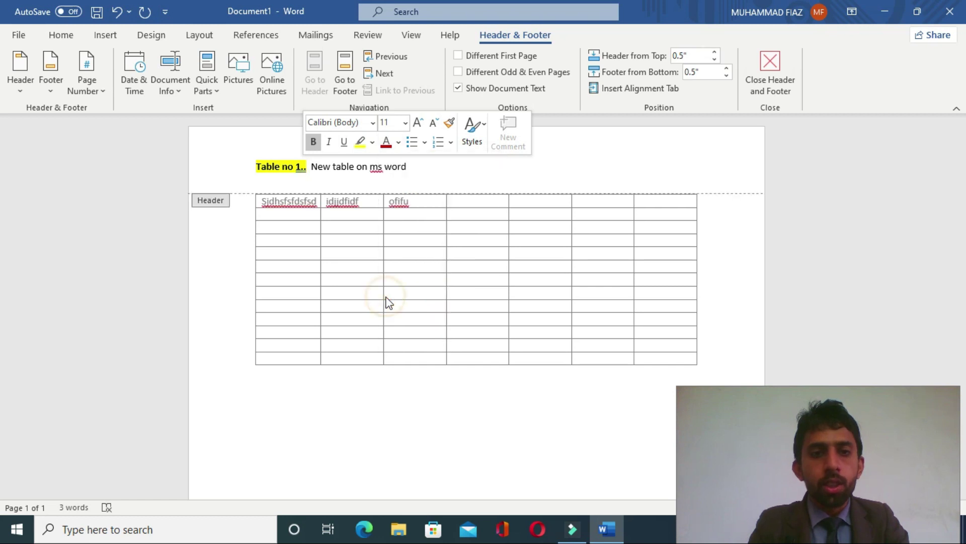
pyautogui.click(249, 168)
pyautogui.moveTo(249, 168); pyautogui.dragTo(307, 171)
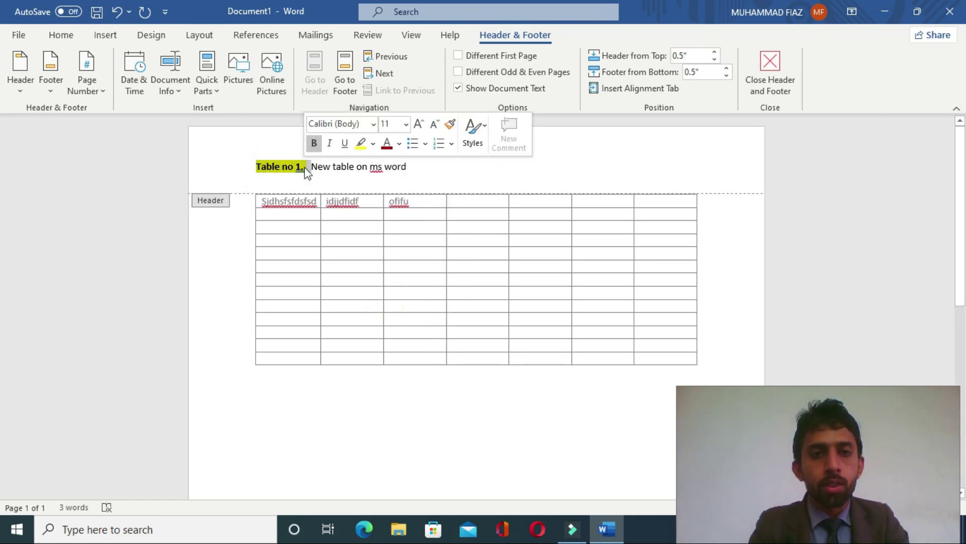
pyautogui.click(388, 145)
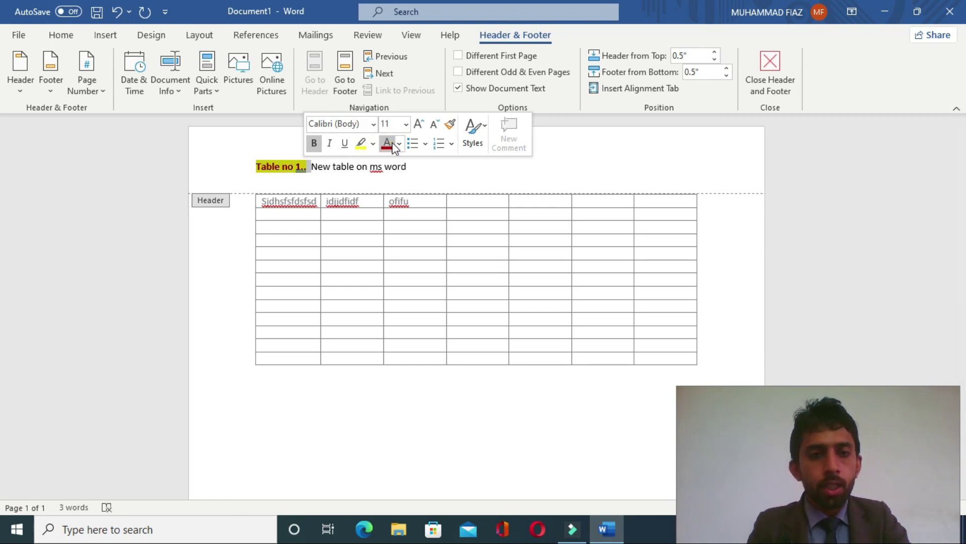
pyautogui.click(292, 185)
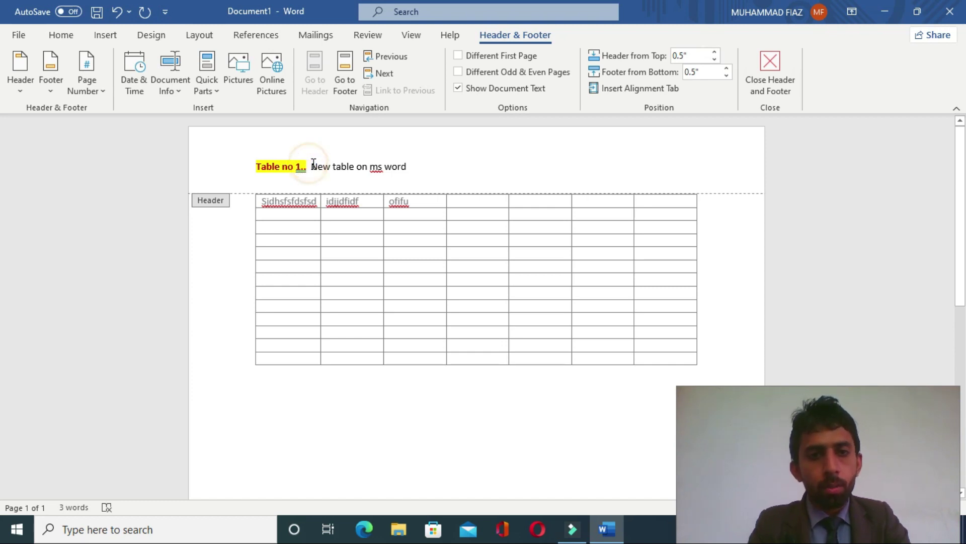
# - Apply Add Space After Paragraph to the whole header line from the Home tab's Line Spacing menu
pyautogui.moveTo(309, 166); pyautogui.dragTo(408, 166)
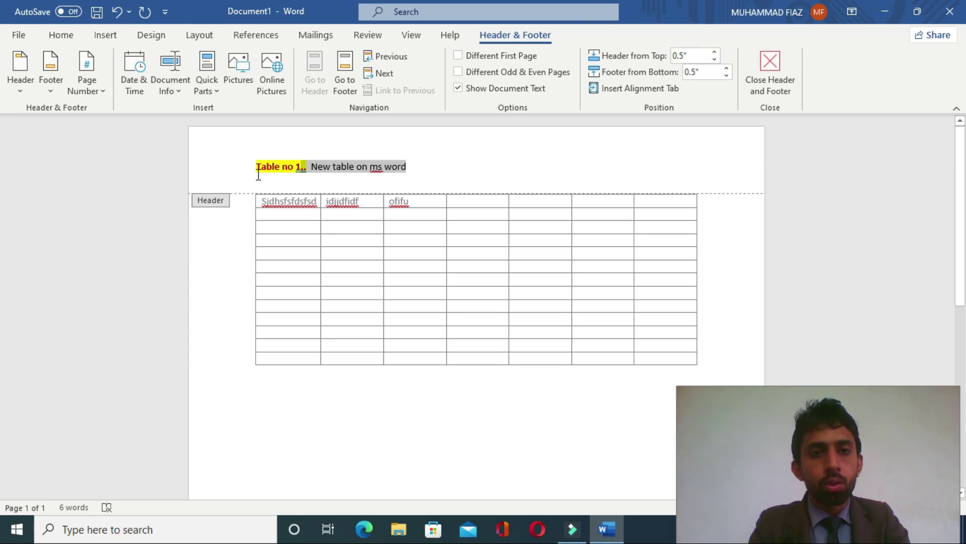
pyautogui.moveTo(252, 170); pyautogui.dragTo(408, 171)
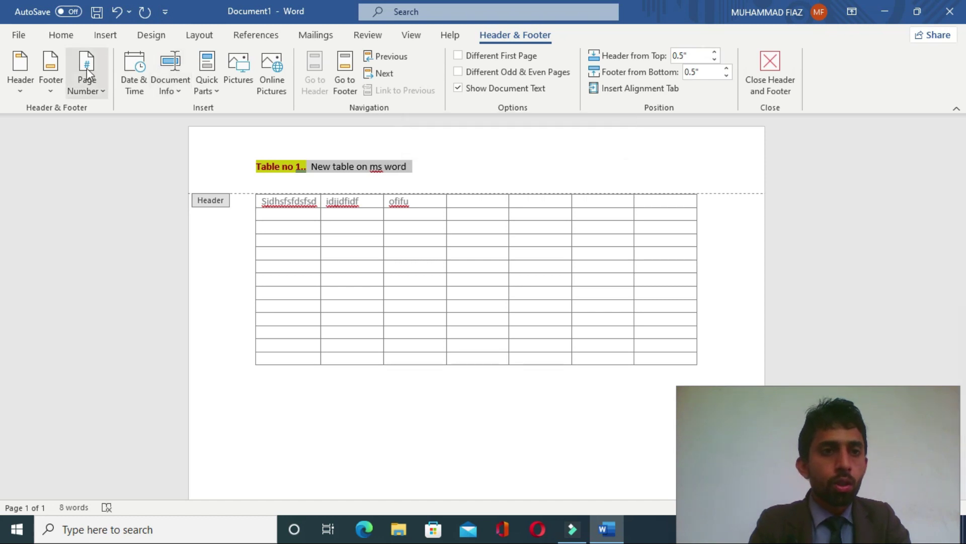
pyautogui.click(61, 36)
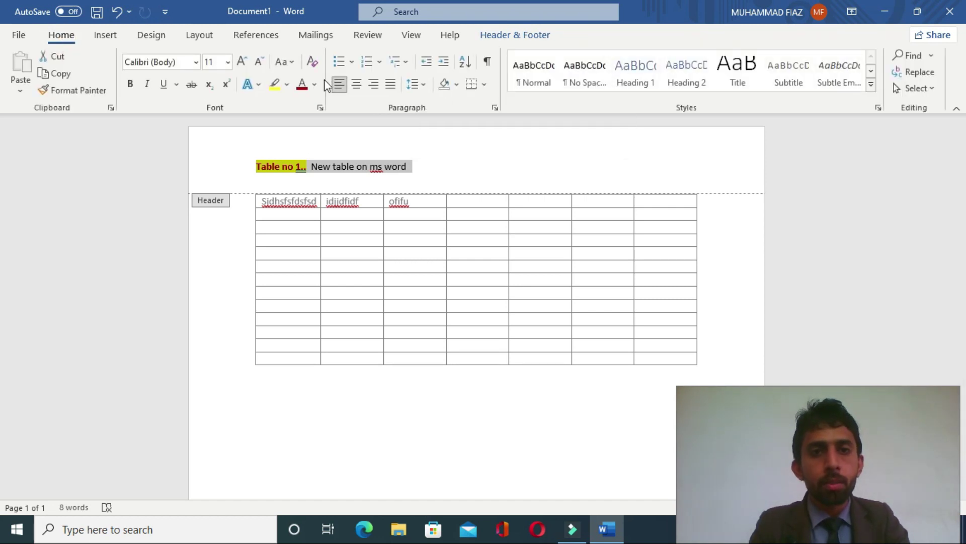
pyautogui.click(423, 89)
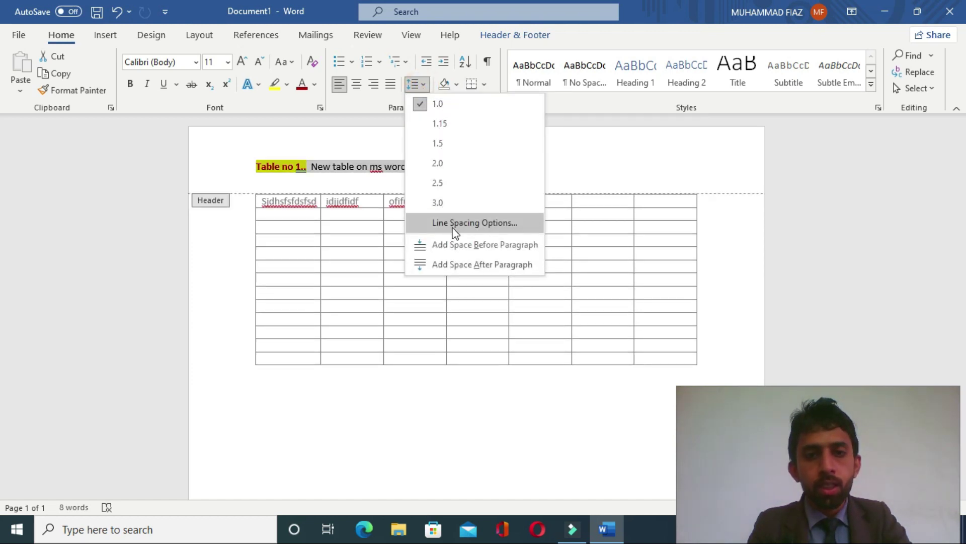
pyautogui.click(460, 274)
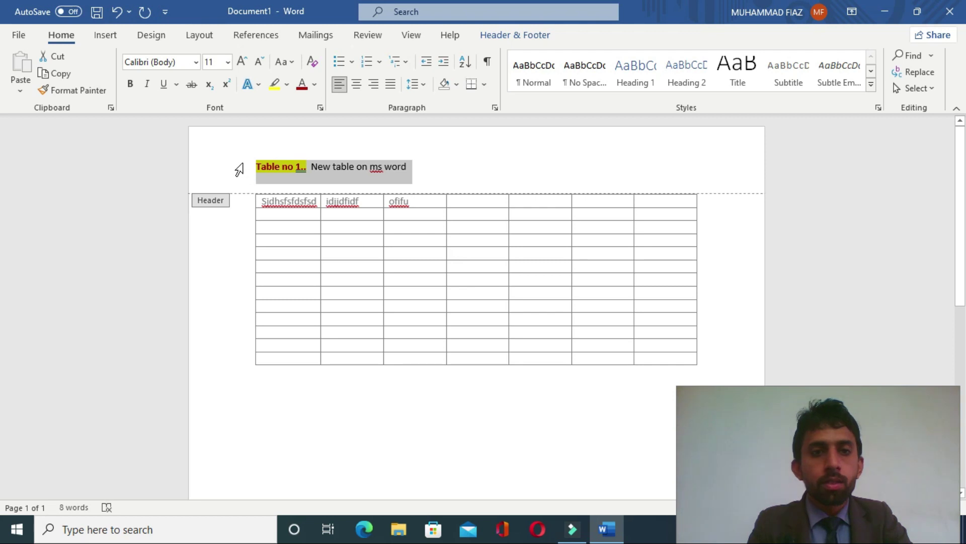
pyautogui.click(323, 172)
pyautogui.moveTo(258, 165); pyautogui.dragTo(420, 167)
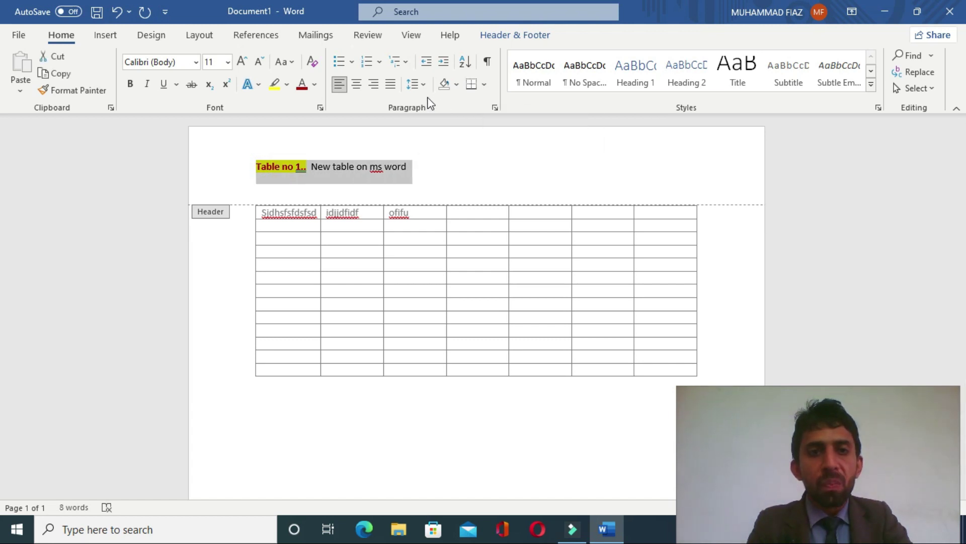
pyautogui.click(358, 88)
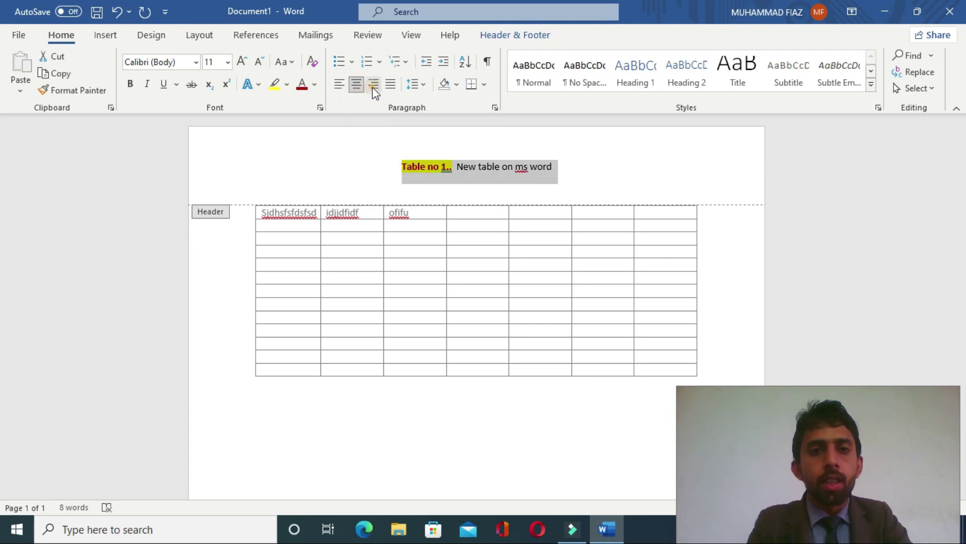
pyautogui.click(374, 88)
pyautogui.click(339, 87)
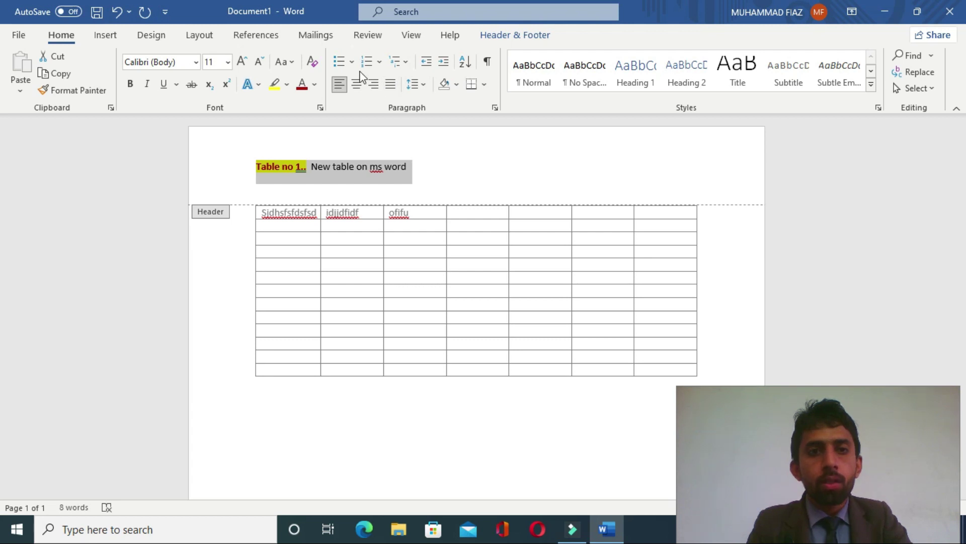
pyautogui.click(352, 62)
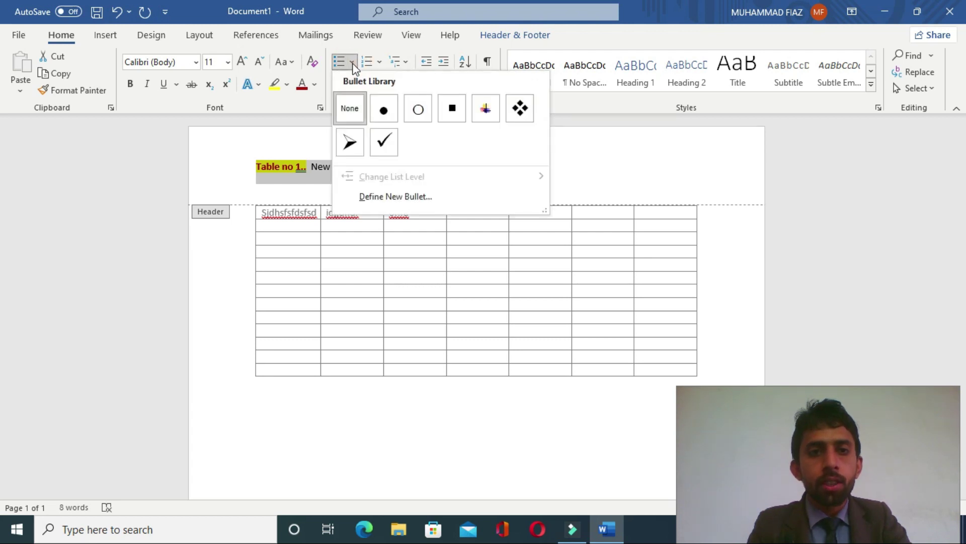
pyautogui.click(379, 62)
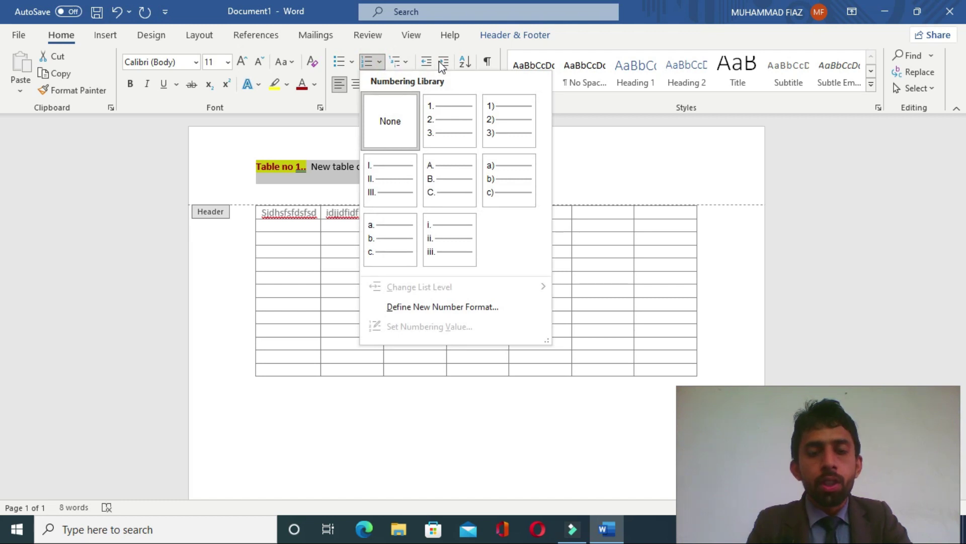
pyautogui.click(331, 144)
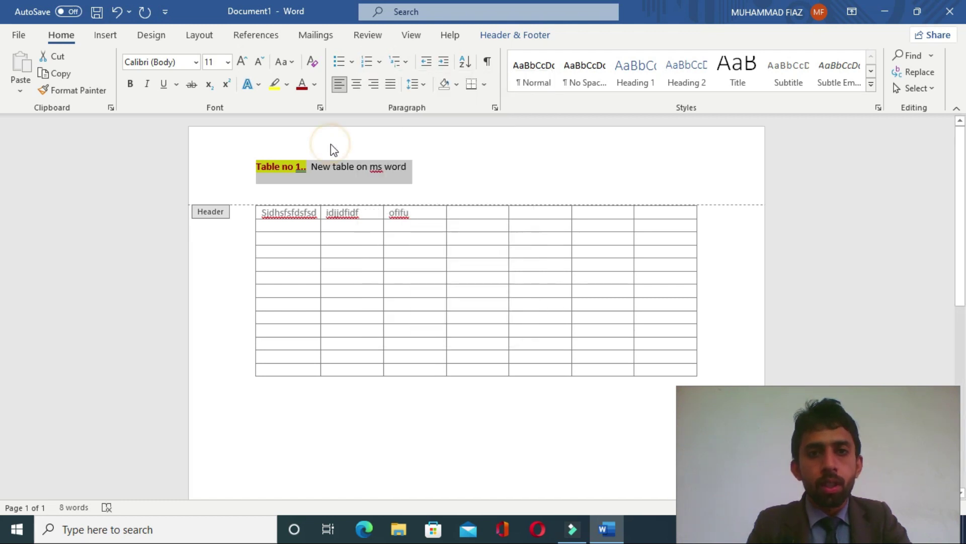
# - Apply Remove Space After Paragraph to the header line, leaving the Paragraph dialog unchanged
pyautogui.click(425, 89)
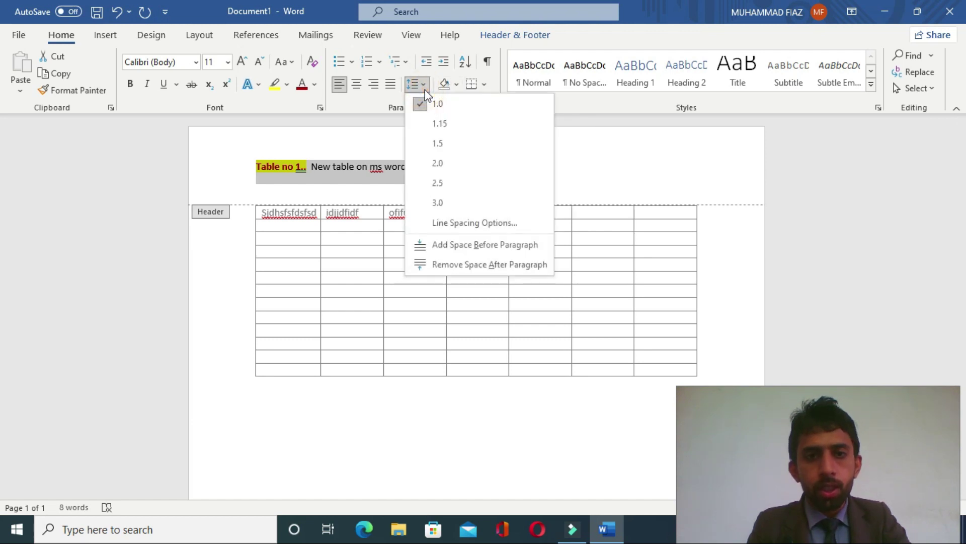
pyautogui.click(473, 223)
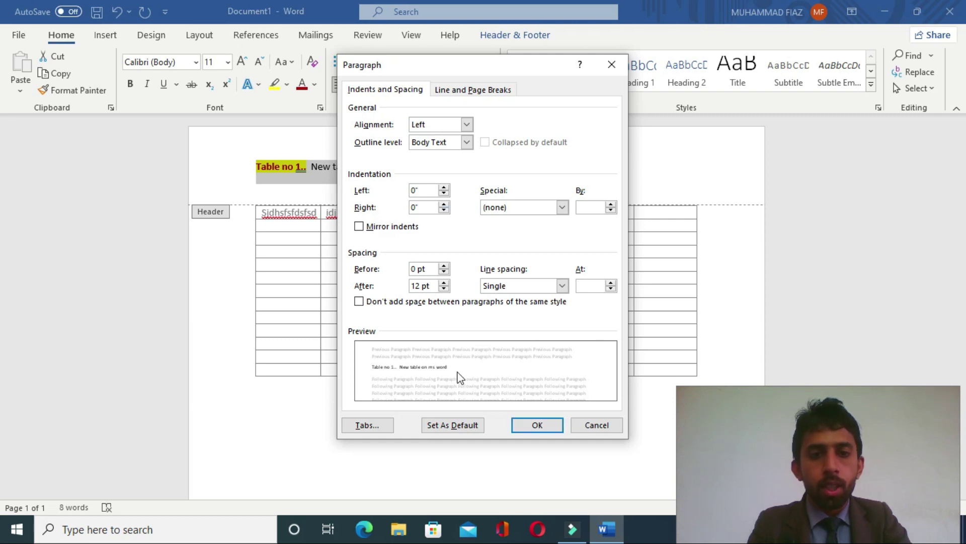
pyautogui.click(580, 428)
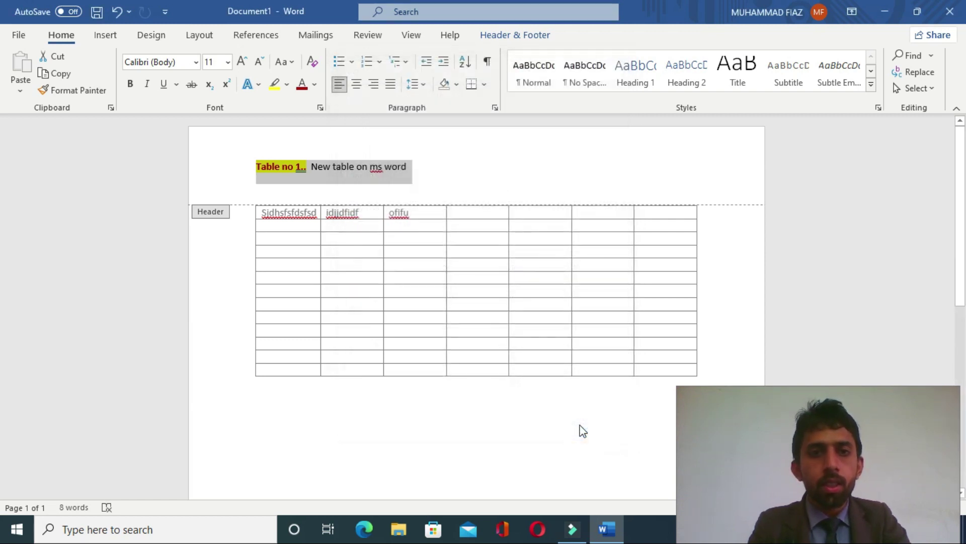
pyautogui.click(425, 84)
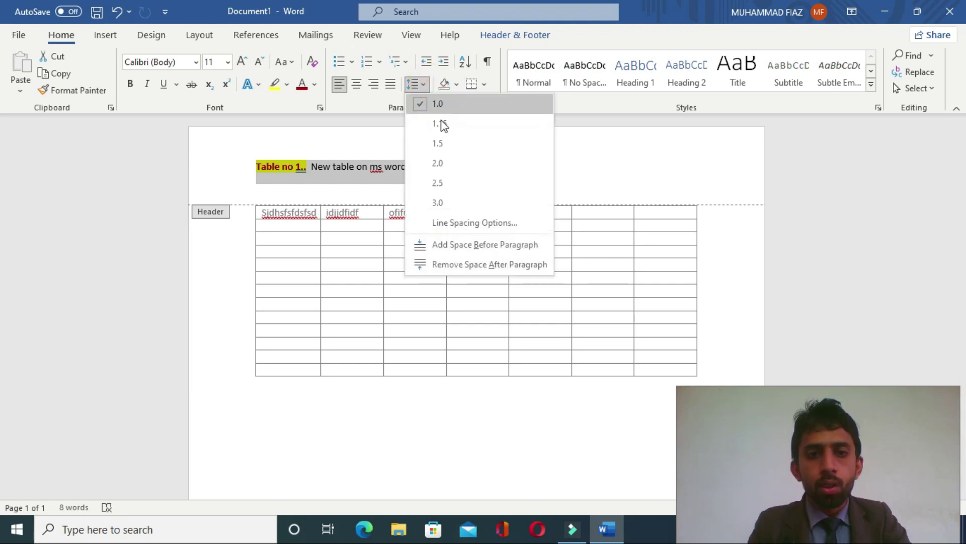
pyautogui.click(472, 260)
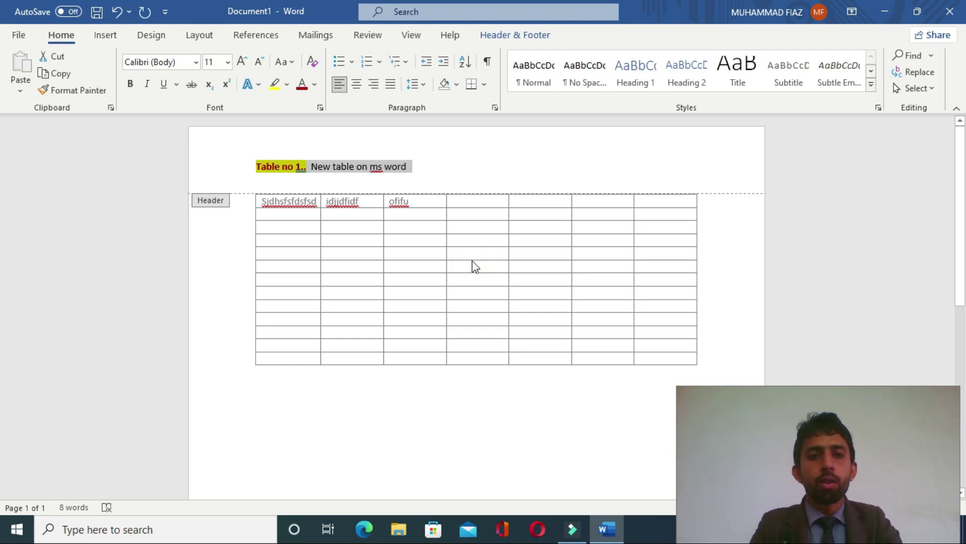
pyautogui.click(246, 205)
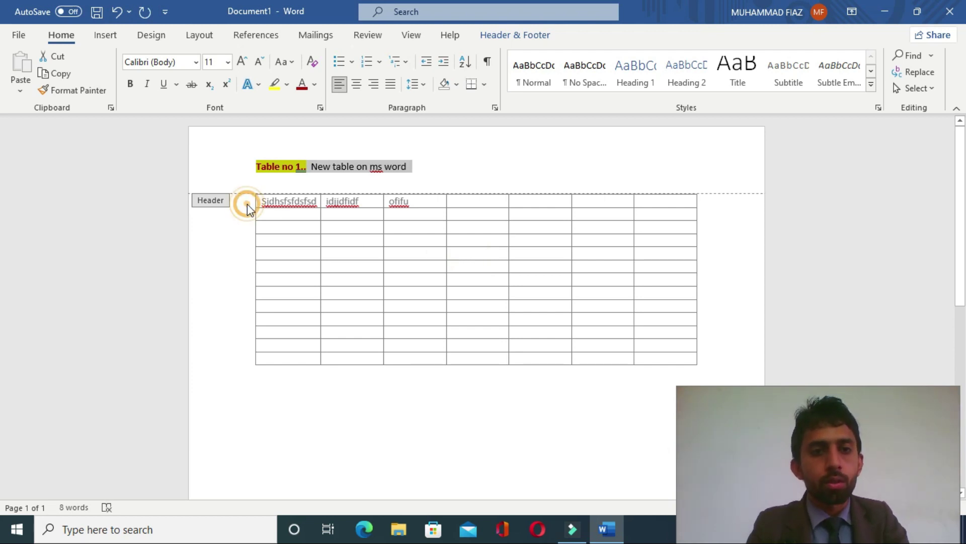